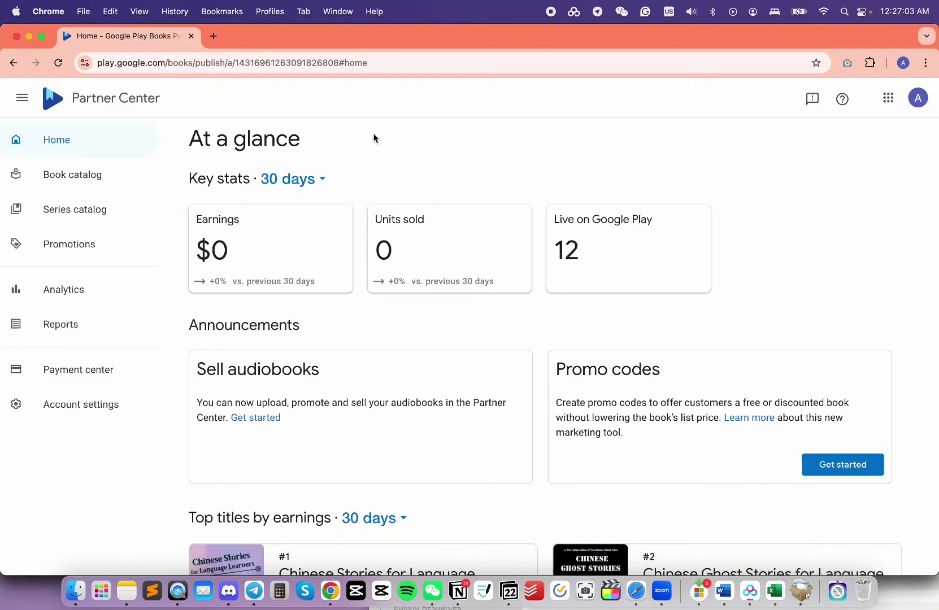
Add a new book to the catalog as "Sell ebook on Google Play" with a Google book ID (GGKEY), and continue
{"action": "left_click", "coordinate": [113, 180]}
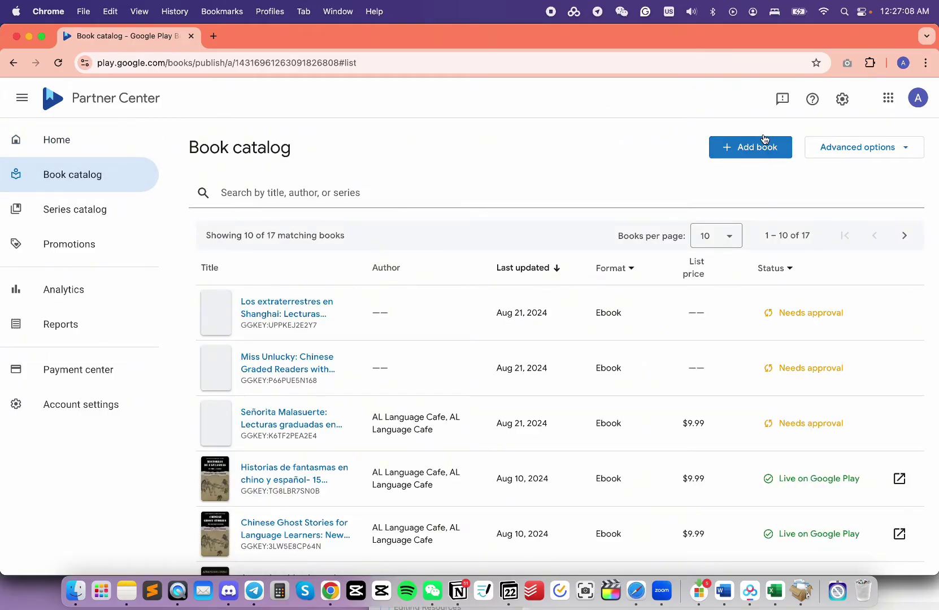
{"action": "left_click", "coordinate": [772, 162]}
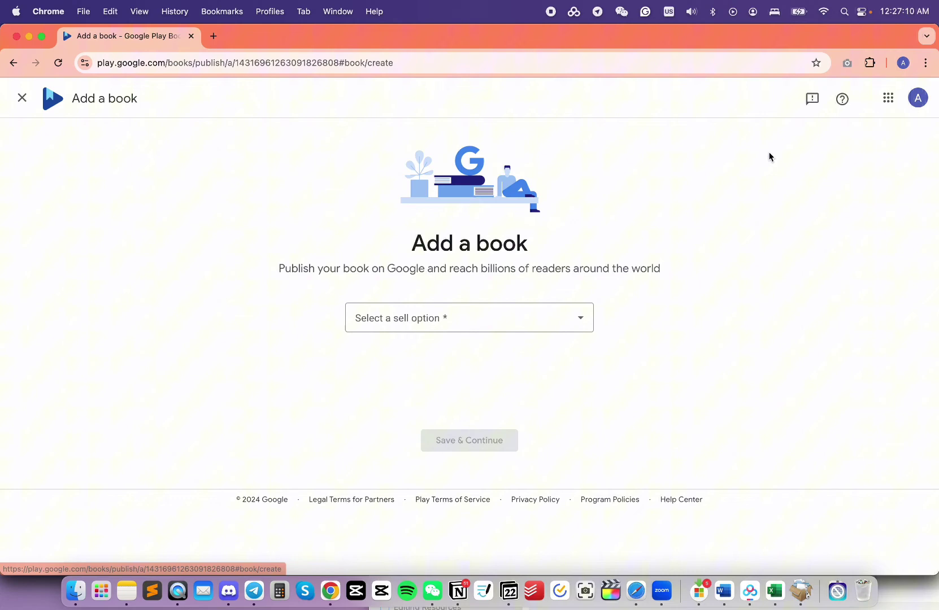
{"action": "left_click", "coordinate": [584, 324]}
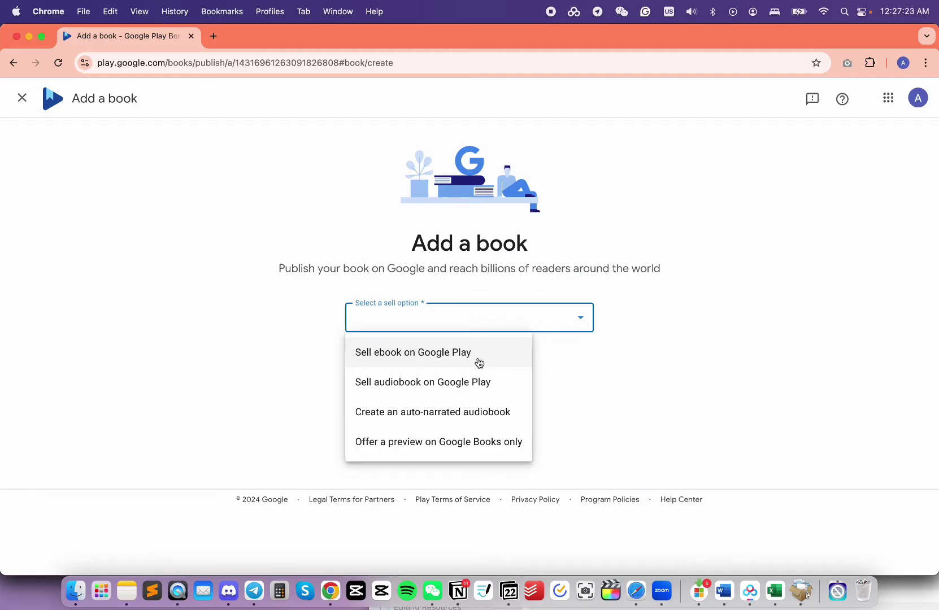
{"action": "left_click", "coordinate": [480, 363]}
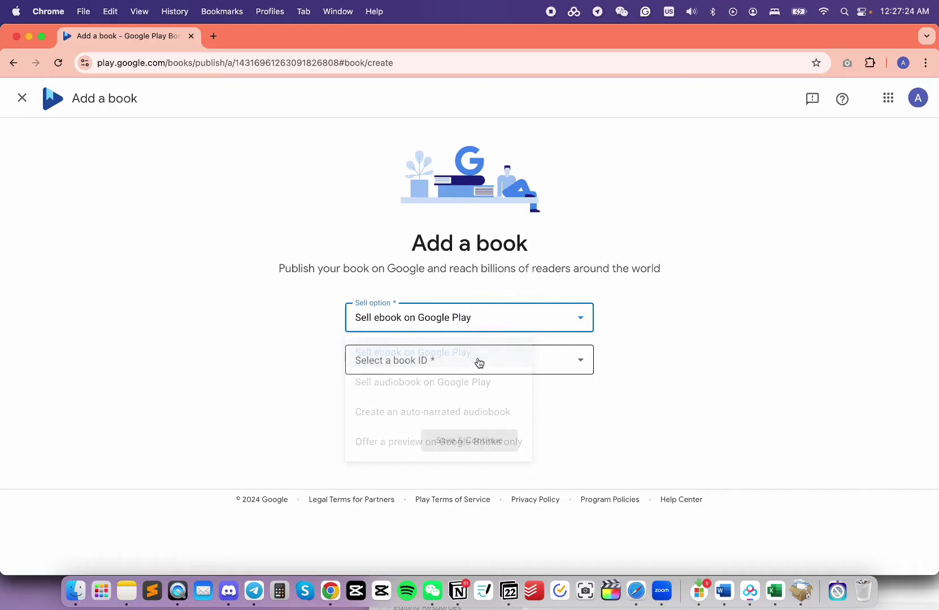
{"action": "left_click", "coordinate": [548, 366]}
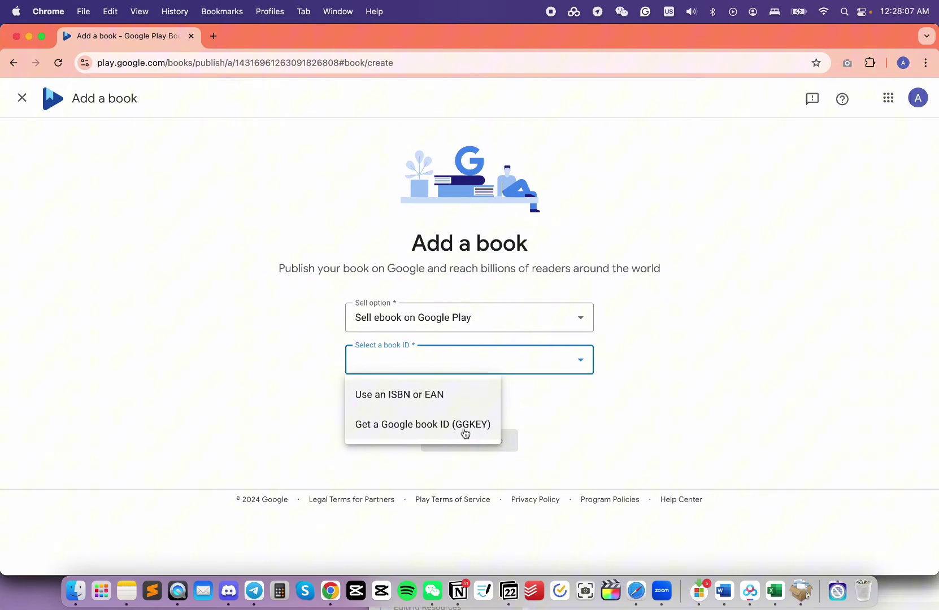
{"action": "left_click", "coordinate": [465, 433]}
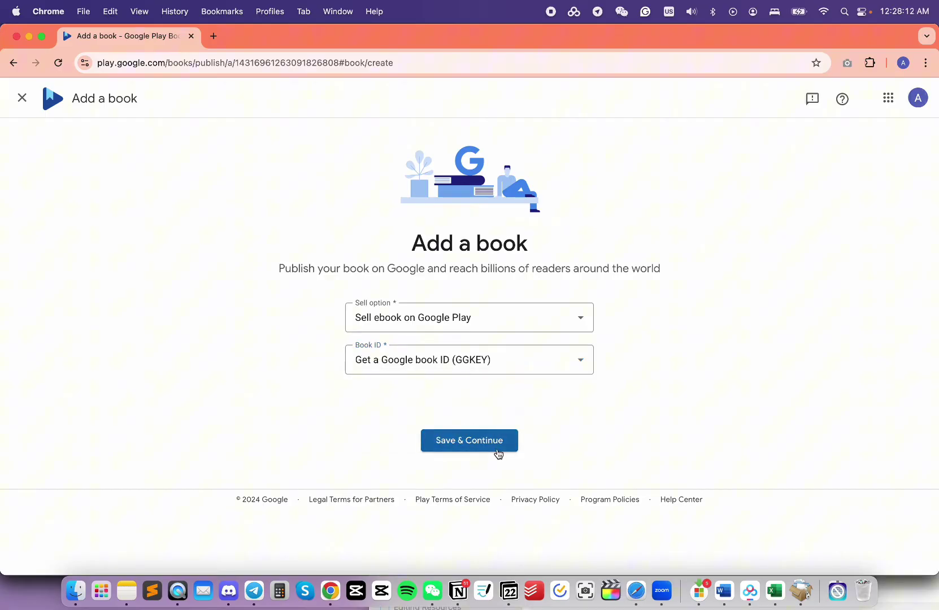
{"action": "left_click", "coordinate": [496, 448]}
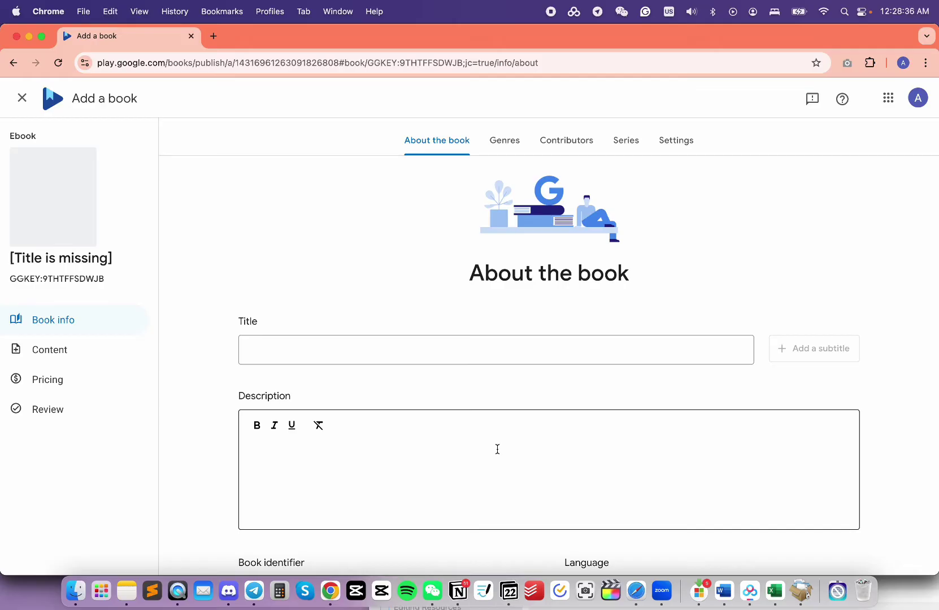
Enter the title "Aliens in Shanghai: Chinese Graded Readers with Audio Level 1, Simplified Chinese, NEW HSK Standard"
{"action": "scroll", "coordinate": [498, 449], "scroll_direction": "down", "scroll_amount": 8}
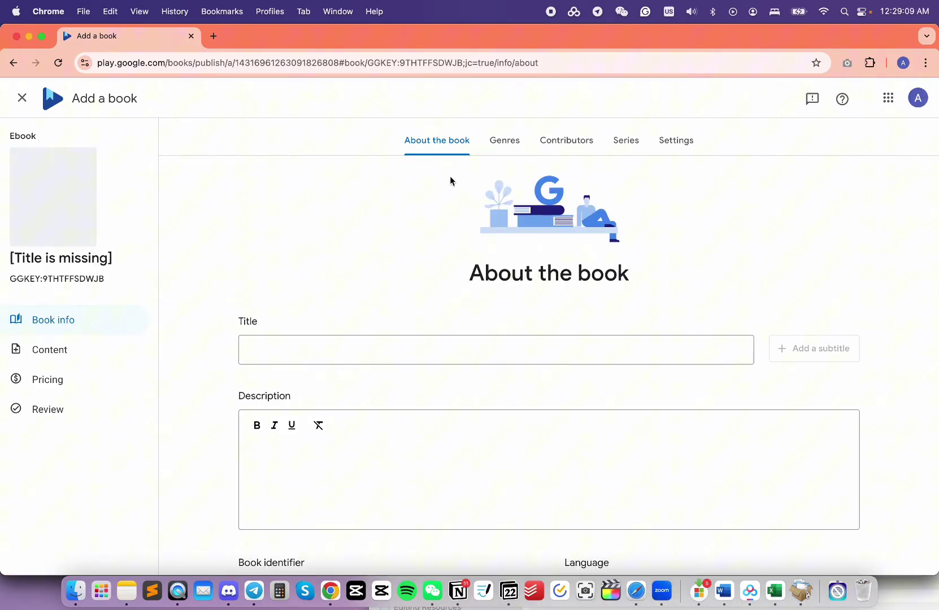
{"action": "scroll", "coordinate": [398, 299], "scroll_direction": "down", "scroll_amount": 2}
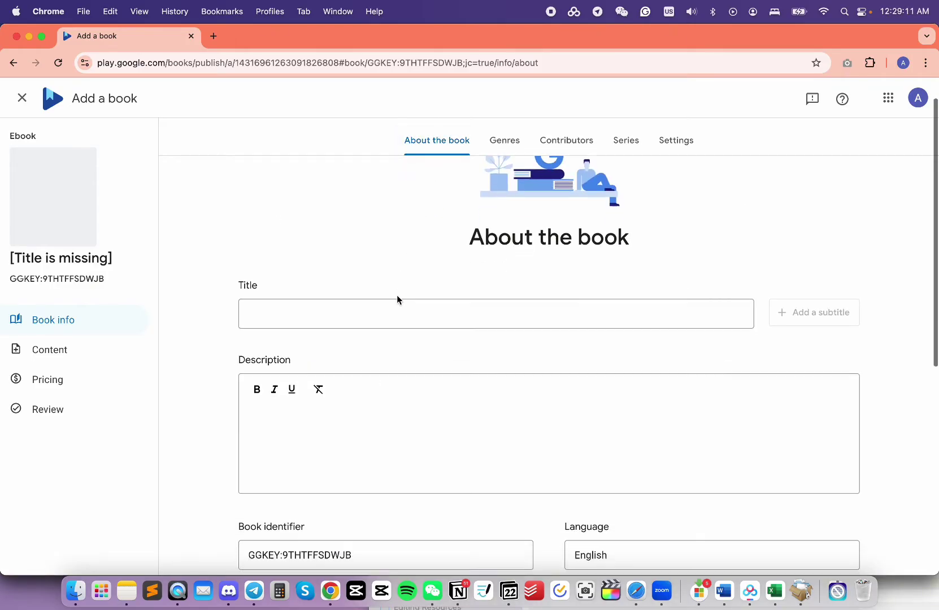
{"action": "scroll", "coordinate": [396, 299], "scroll_direction": "down", "scroll_amount": 2}
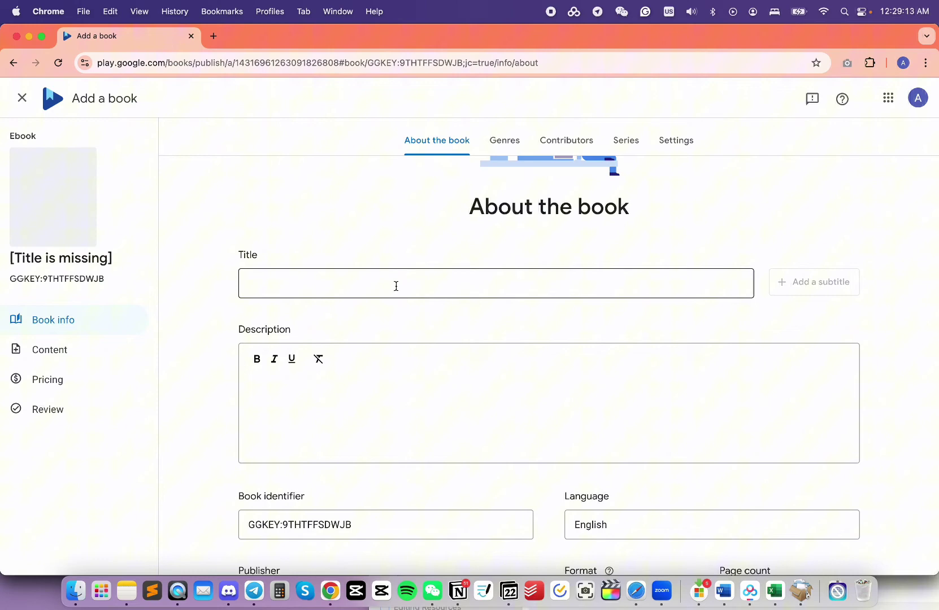
{"action": "left_click", "coordinate": [396, 286]}
{"action": "type", "text": "Aliens in Shanghai: Chinese Graded Readers with Audio Level 1, Simplified Chinese, NEW HSK Standard"}
{"action": "left_click", "coordinate": [457, 320]}
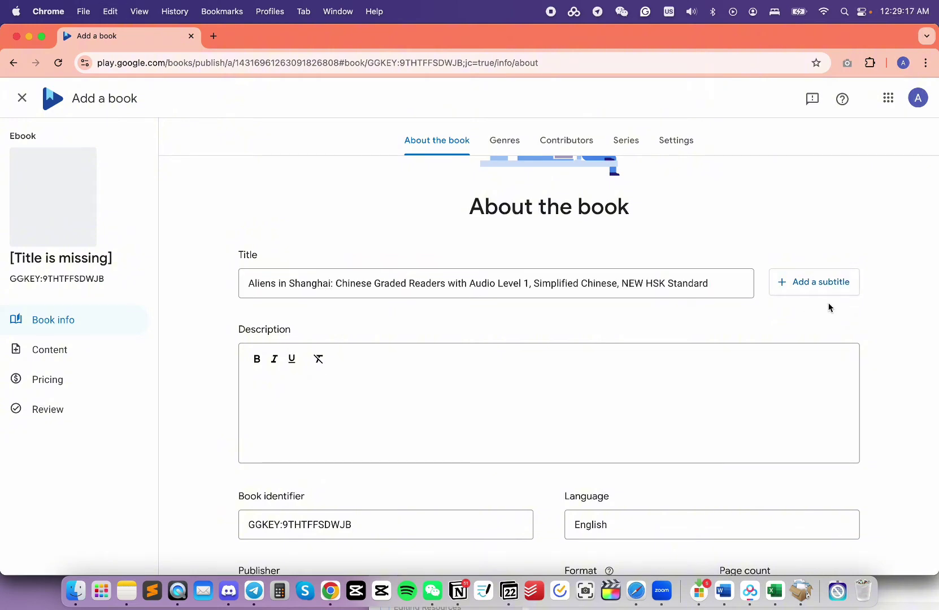
Paste the prepared book text into the description and make the "Aliens in Shanghai (外星人在上海) Summary" line bold
{"action": "scroll", "coordinate": [828, 305], "scroll_direction": "down", "scroll_amount": 1}
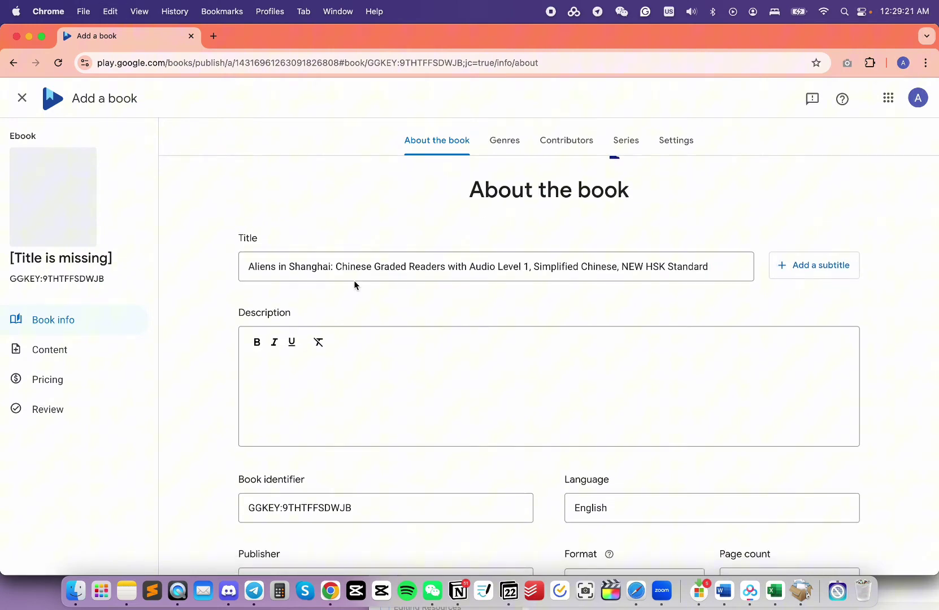
{"action": "left_click", "coordinate": [383, 408]}
{"action": "key", "text": "super+v"}
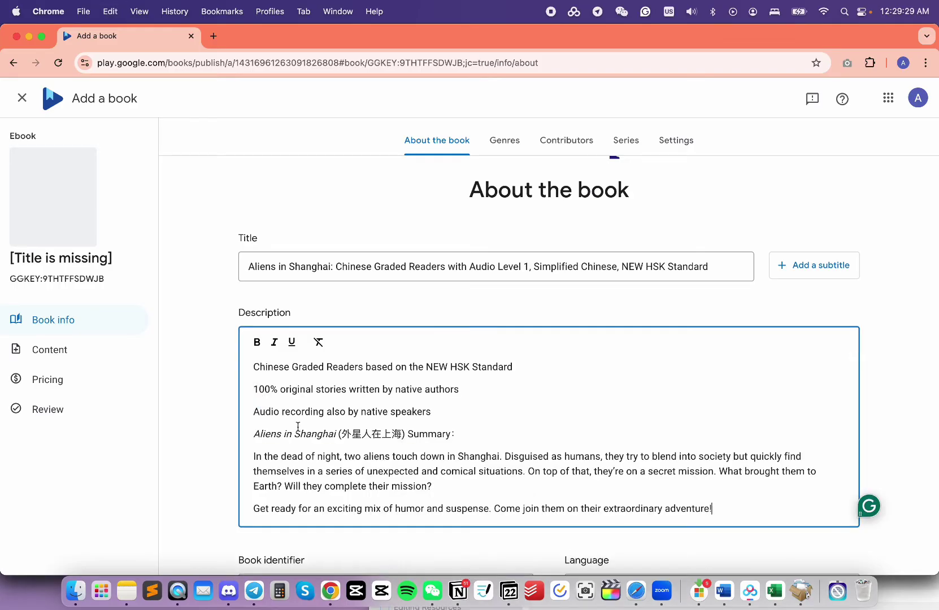
{"action": "triple_click", "coordinate": [297, 431]}
{"action": "key", "text": "super+b"}
Examine the available language and format options, keeping English as the language and Ebook as the format
{"action": "scroll", "coordinate": [610, 339], "scroll_direction": "down", "scroll_amount": 5}
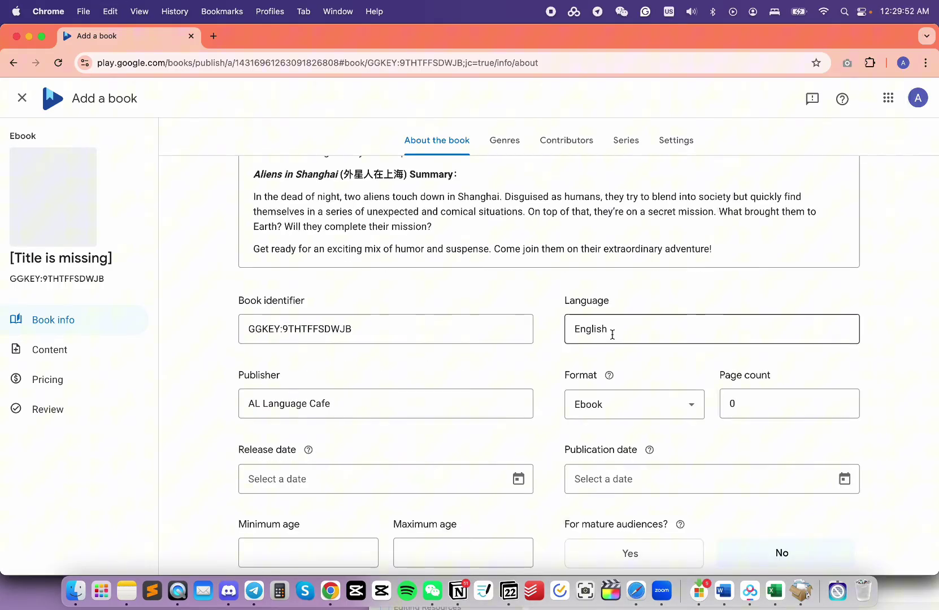
{"action": "left_click", "coordinate": [627, 330]}
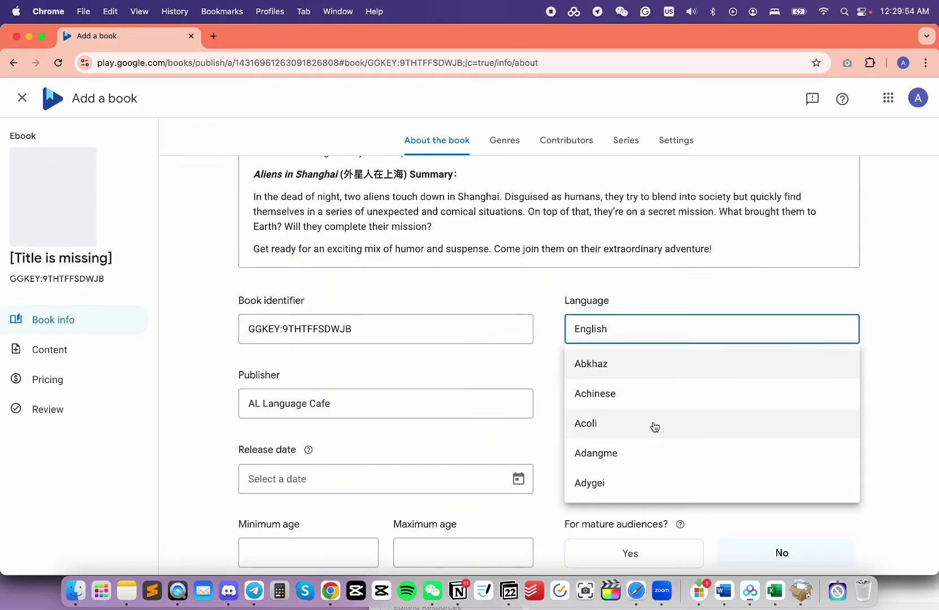
{"action": "scroll", "coordinate": [654, 426], "scroll_direction": "down", "scroll_amount": 4}
{"action": "scroll", "coordinate": [654, 427], "scroll_direction": "down", "scroll_amount": 2}
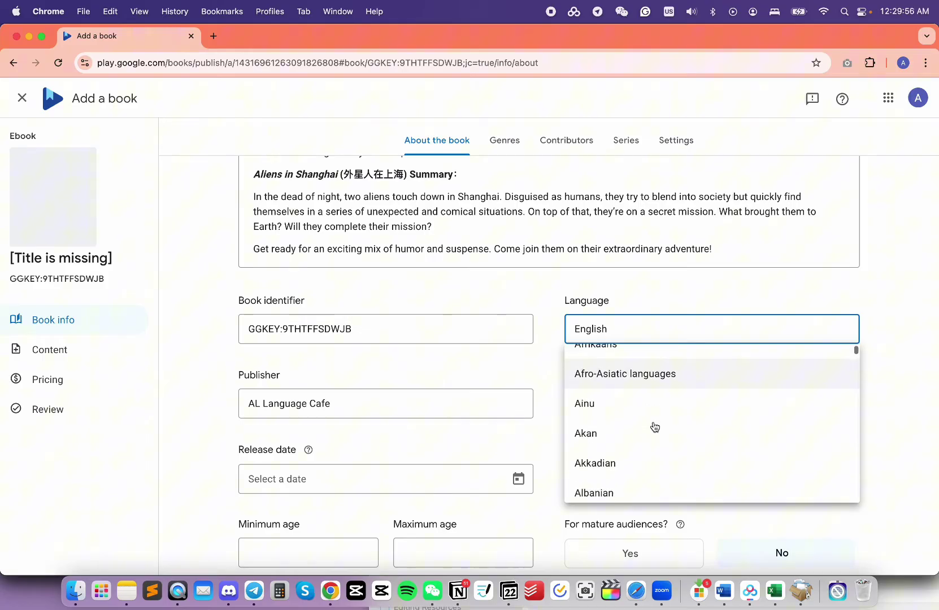
{"action": "scroll", "coordinate": [654, 428], "scroll_direction": "up", "scroll_amount": 2}
{"action": "left_click", "coordinate": [651, 298]}
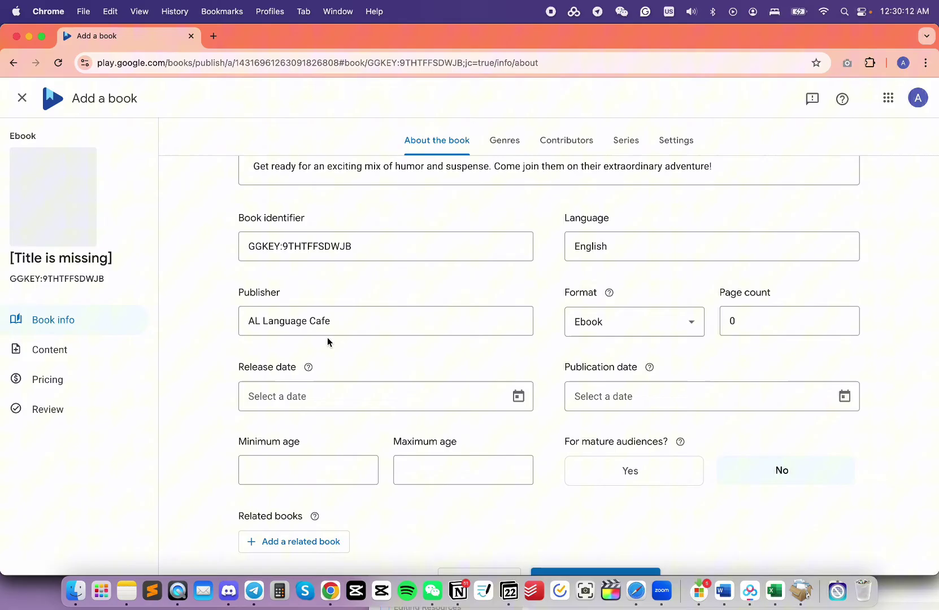
{"action": "scroll", "coordinate": [395, 336], "scroll_direction": "down", "scroll_amount": 1}
{"action": "left_click", "coordinate": [672, 310]}
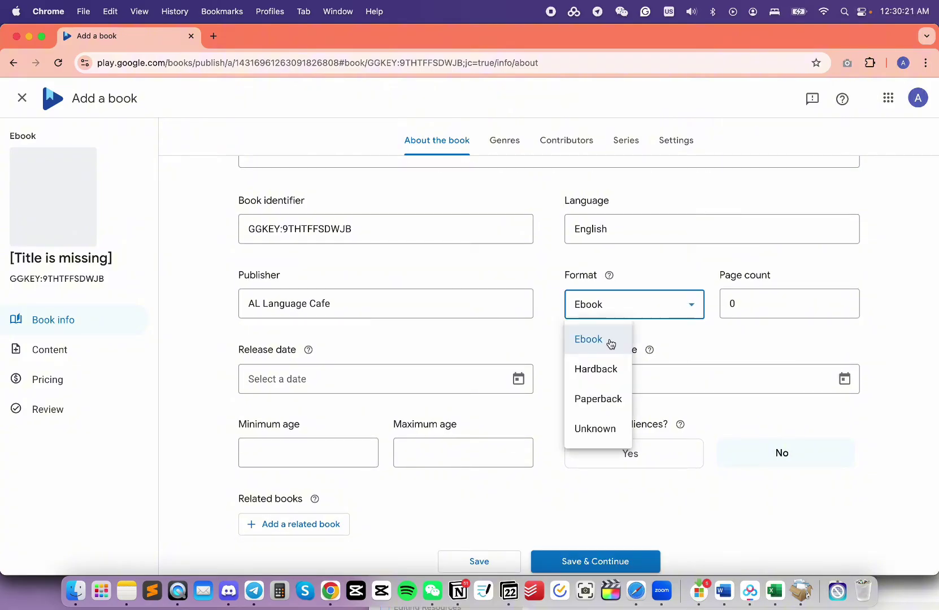
{"action": "left_click", "coordinate": [678, 331]}
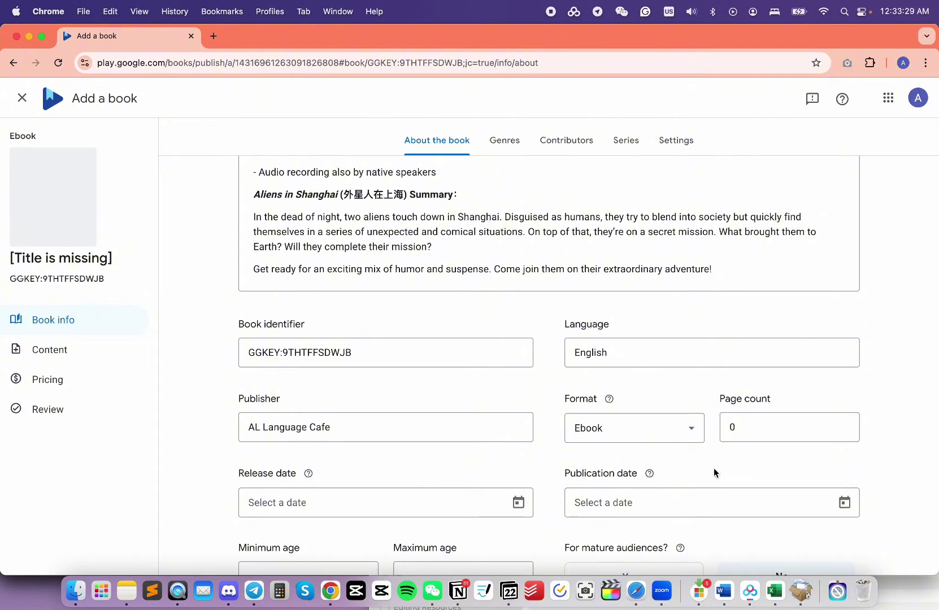
Set the ebook's page count to 100
{"action": "left_click", "coordinate": [736, 428]}
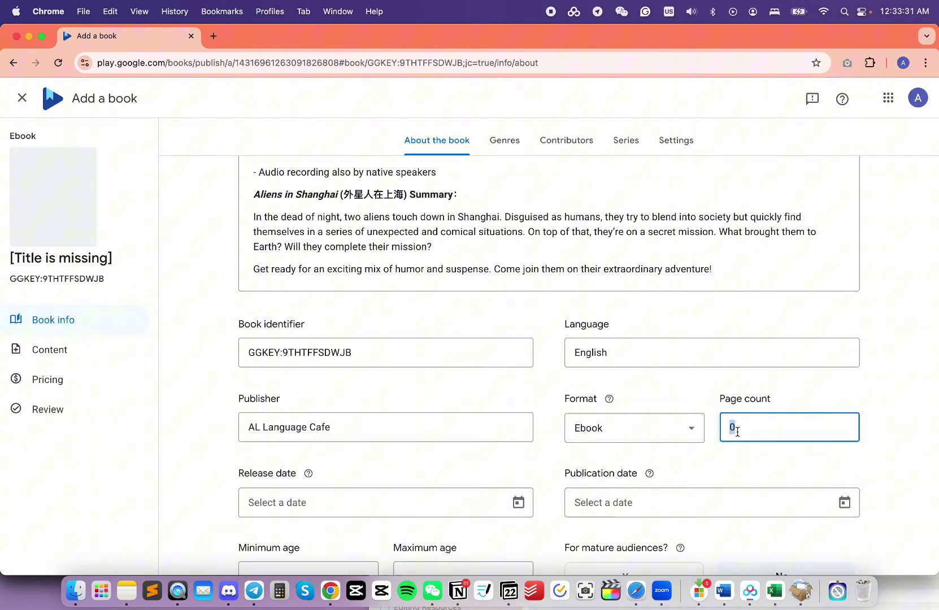
{"action": "key", "text": "BackSpace"}
{"action": "type", "text": "100"}
{"action": "left_click", "coordinate": [723, 458]}
{"action": "scroll", "coordinate": [723, 459], "scroll_direction": "down", "scroll_amount": 4}
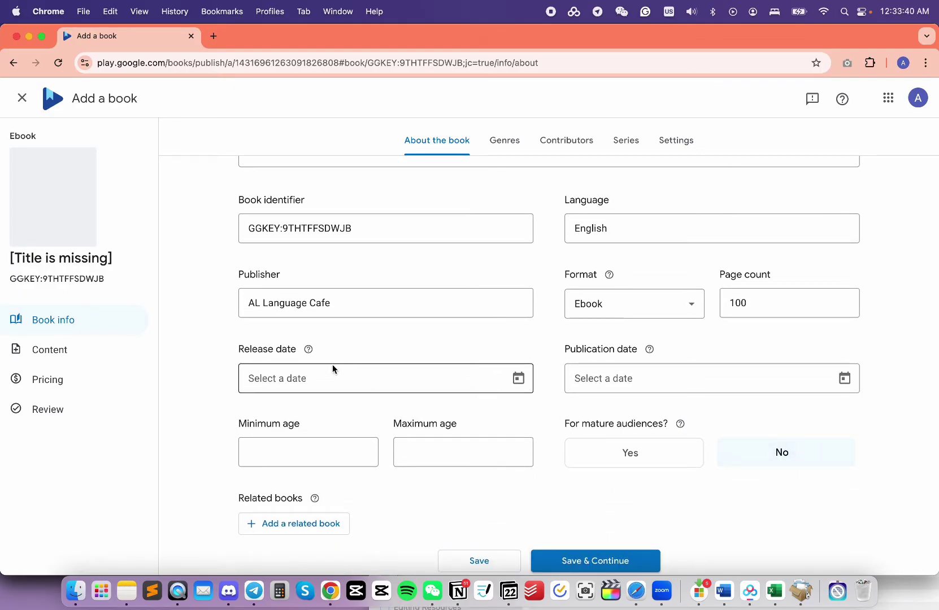
Read the release and publication date help, leave the release date blank, and set the publication date to 8/19/2024
{"action": "mouse_move", "coordinate": [308, 354]}
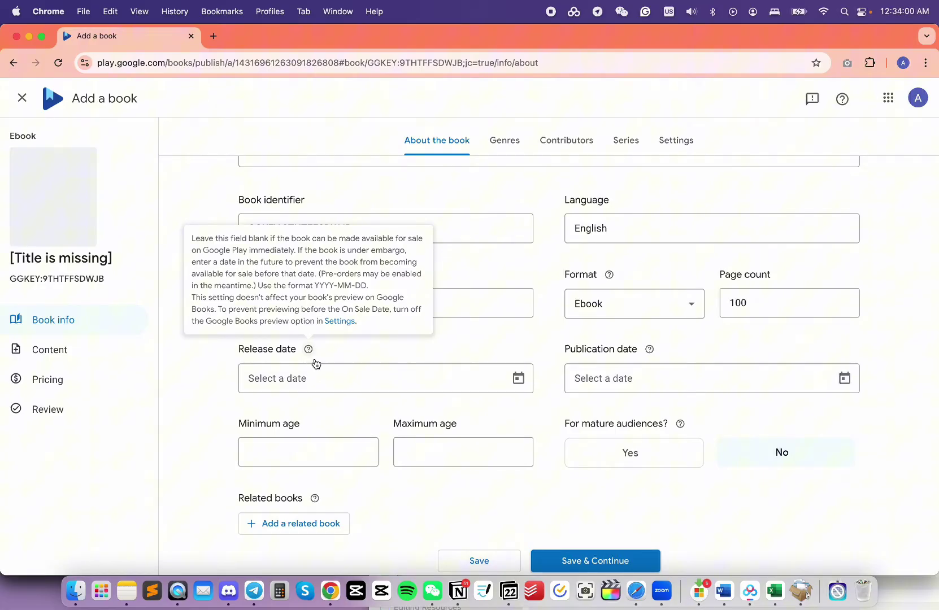
{"action": "mouse_move", "coordinate": [650, 351]}
{"action": "left_click", "coordinate": [701, 372]}
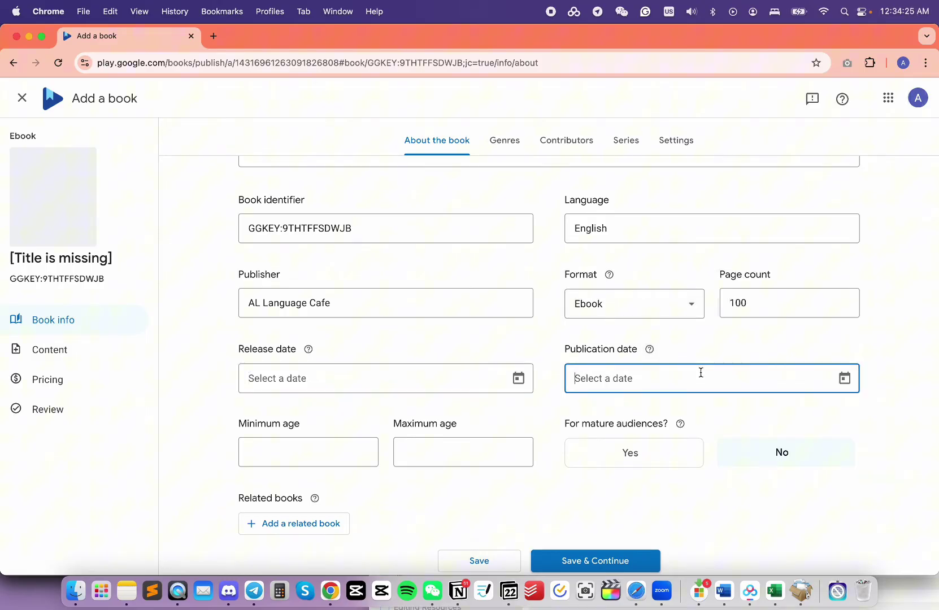
{"action": "type", "text": "8/19/2024"}
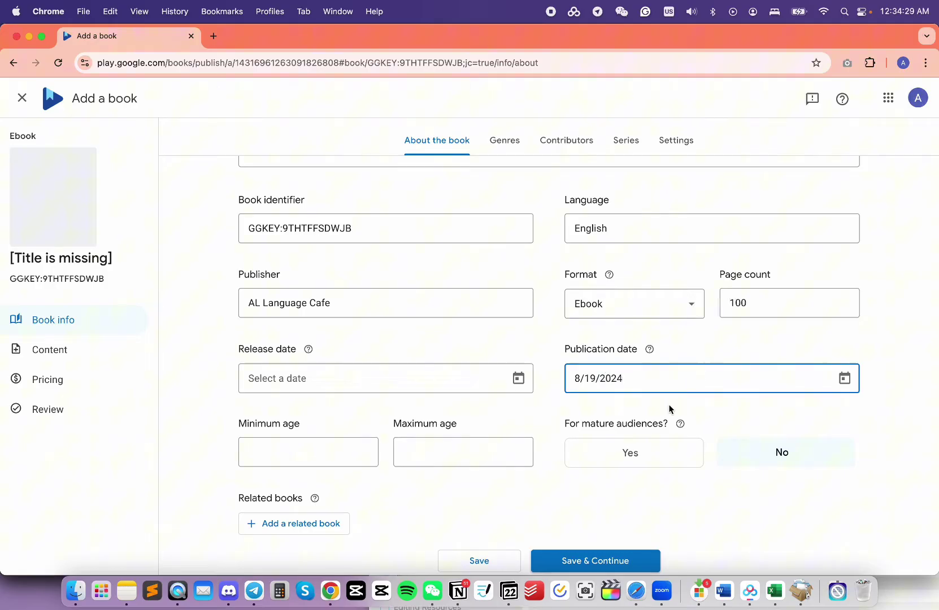
{"action": "left_click", "coordinate": [671, 409]}
{"action": "scroll", "coordinate": [497, 403], "scroll_direction": "down", "scroll_amount": 2}
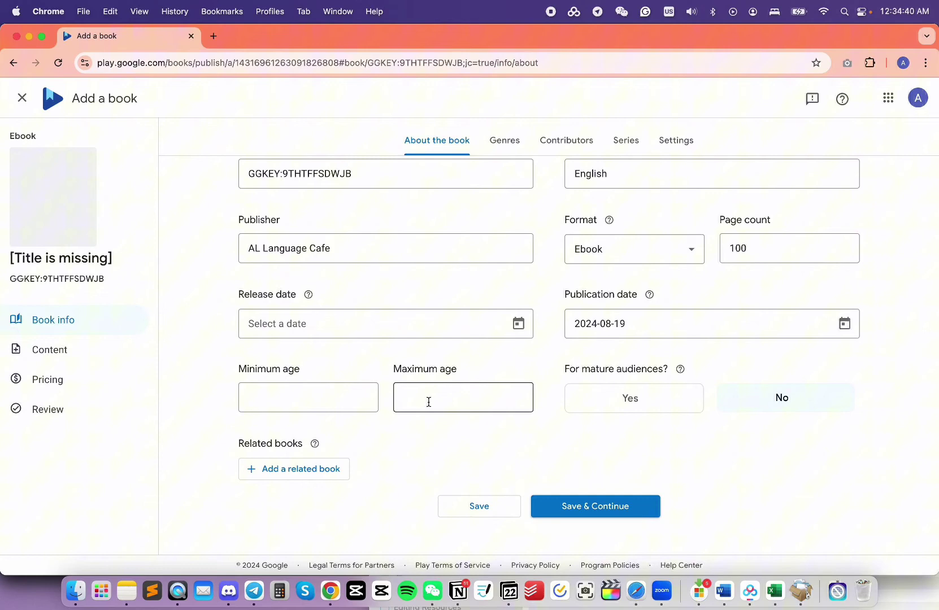
Add a related book entry and examine the options for how the book is related
{"action": "mouse_move", "coordinate": [681, 370]}
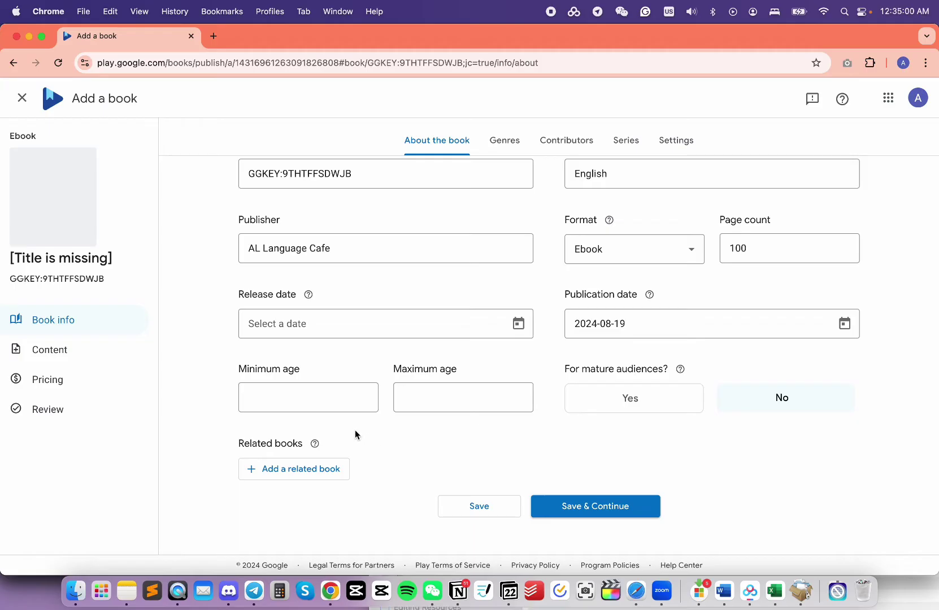
{"action": "mouse_move", "coordinate": [314, 445]}
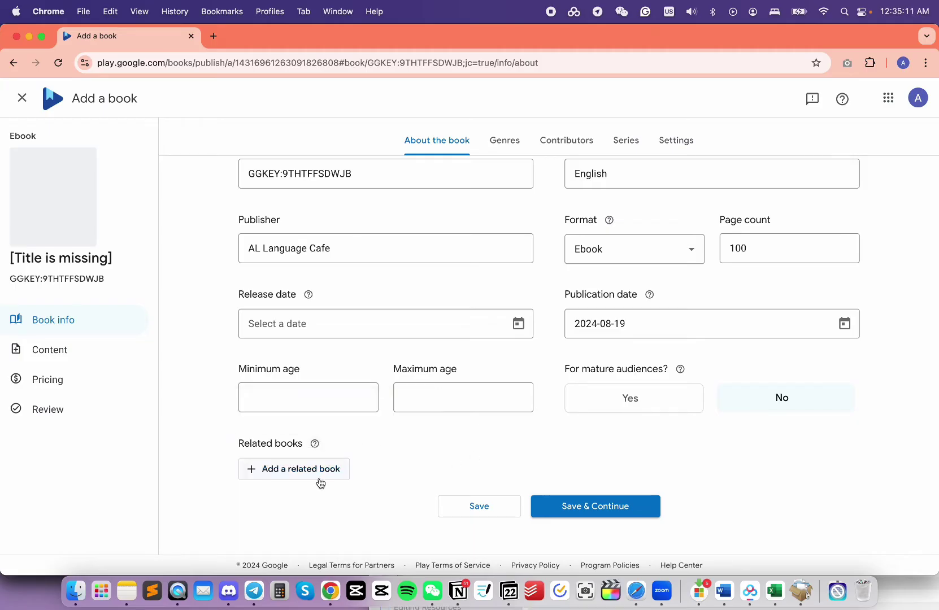
{"action": "left_click", "coordinate": [317, 478]}
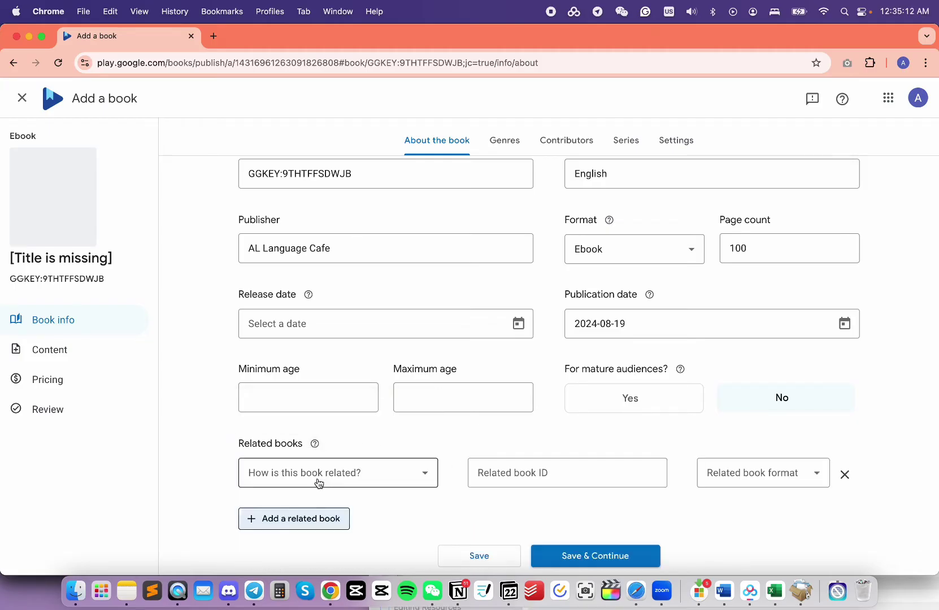
{"action": "scroll", "coordinate": [319, 483], "scroll_direction": "down", "scroll_amount": 1}
{"action": "scroll", "coordinate": [333, 472], "scroll_direction": "down", "scroll_amount": 1}
{"action": "left_click", "coordinate": [347, 452]}
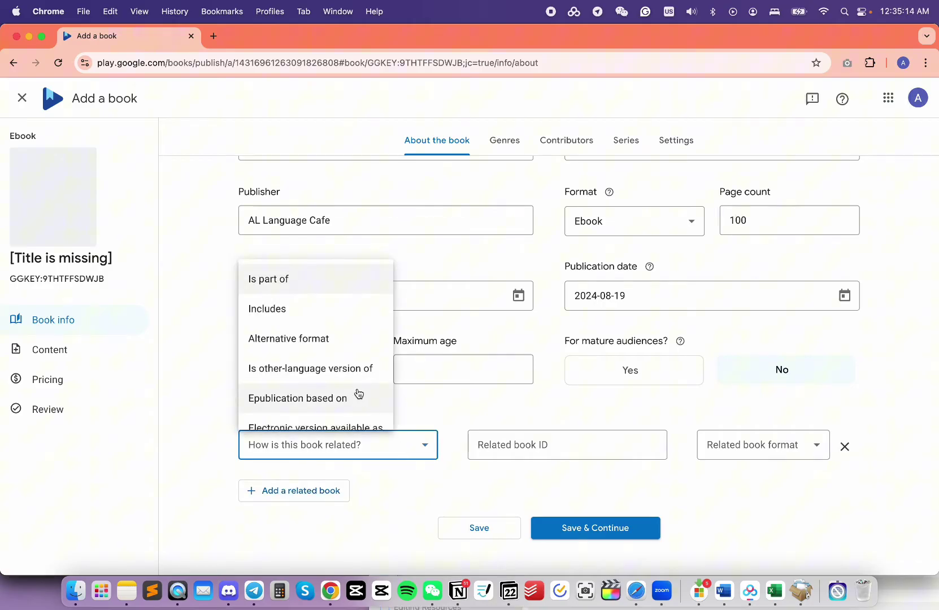
{"action": "scroll", "coordinate": [358, 394], "scroll_direction": "down", "scroll_amount": 1}
{"action": "scroll", "coordinate": [357, 392], "scroll_direction": "down", "scroll_amount": 2}
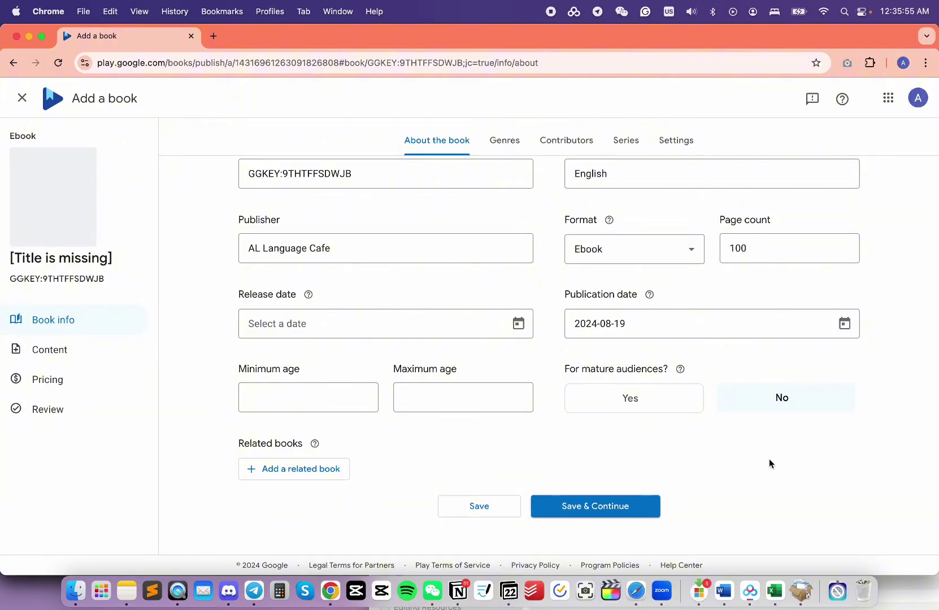
Save the book details, continue to the genres, and keep BISAC (North America) as the genre classification after checking the alternatives
{"action": "left_click", "coordinate": [640, 517]}
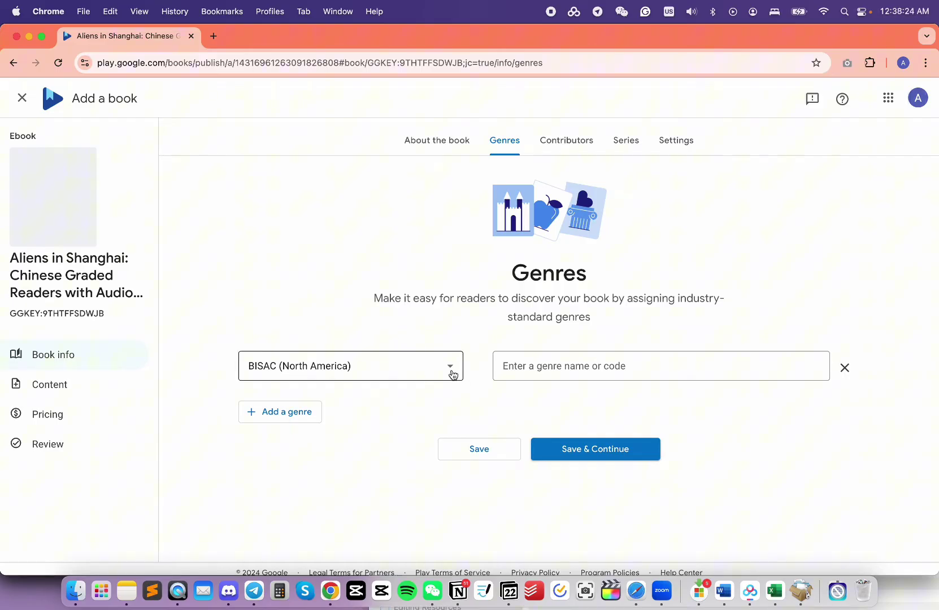
{"action": "left_click", "coordinate": [450, 369]}
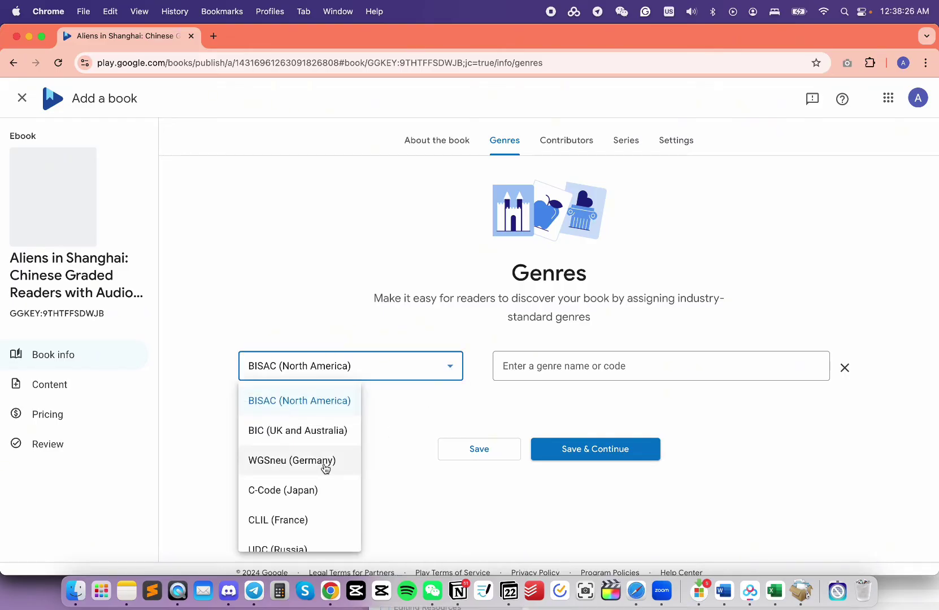
{"action": "scroll", "coordinate": [326, 468], "scroll_direction": "down", "scroll_amount": 3}
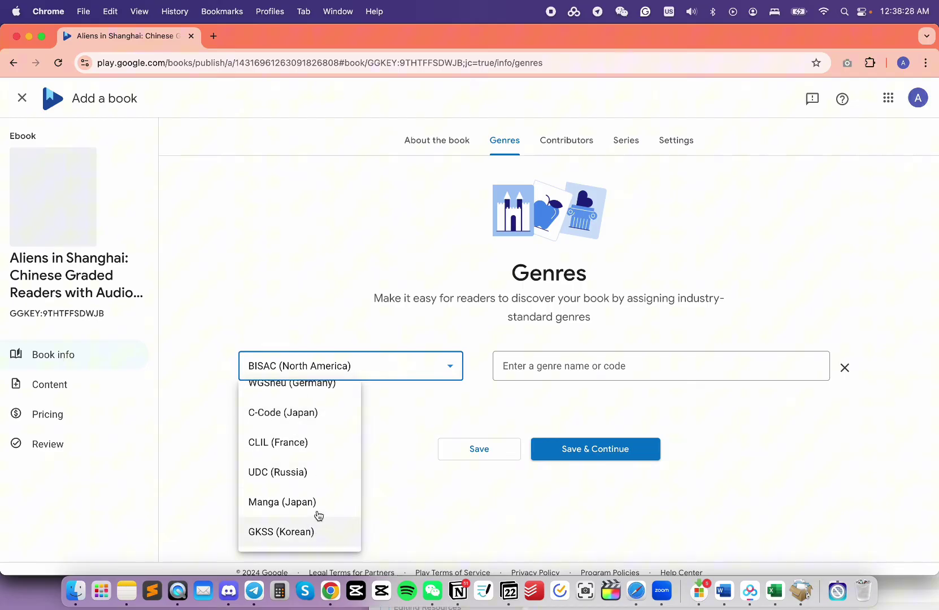
{"action": "scroll", "coordinate": [317, 492], "scroll_direction": "up", "scroll_amount": 3}
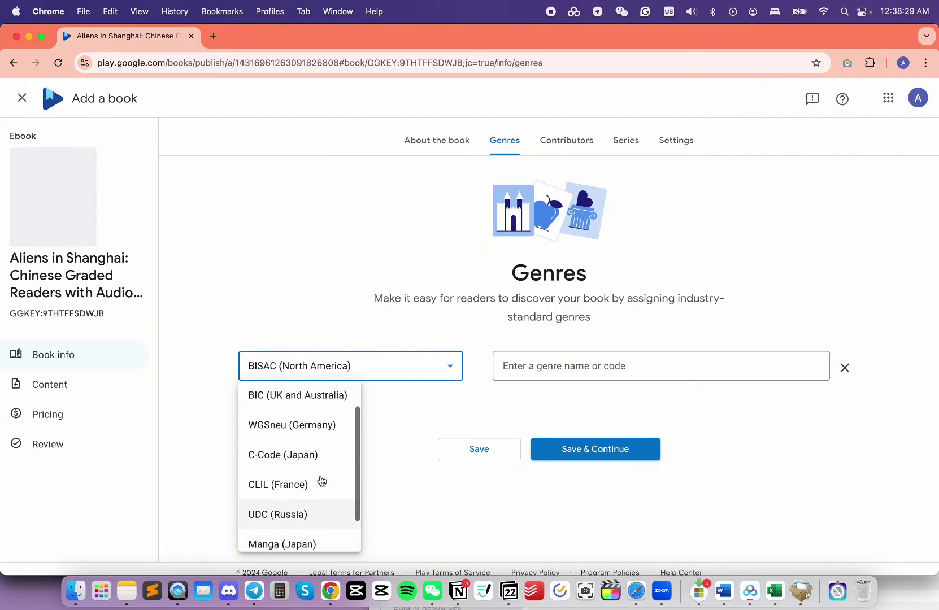
{"action": "left_click", "coordinate": [472, 399]}
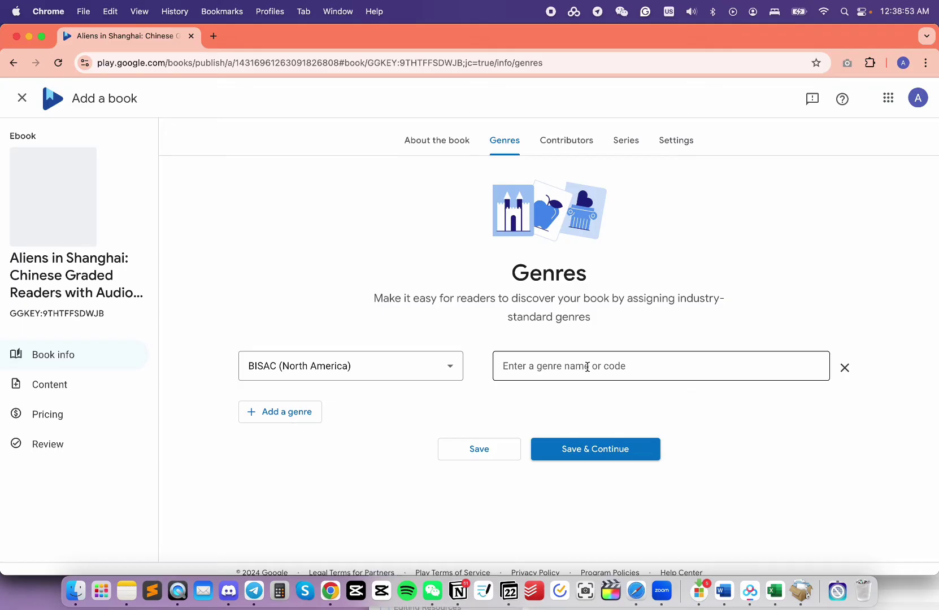
Set the ebook's first BISAC genre to Foreign Language Study / Chinese, searching the genres for "chinese"
{"action": "left_click", "coordinate": [588, 367]}
{"action": "type", "text": "chinese"}
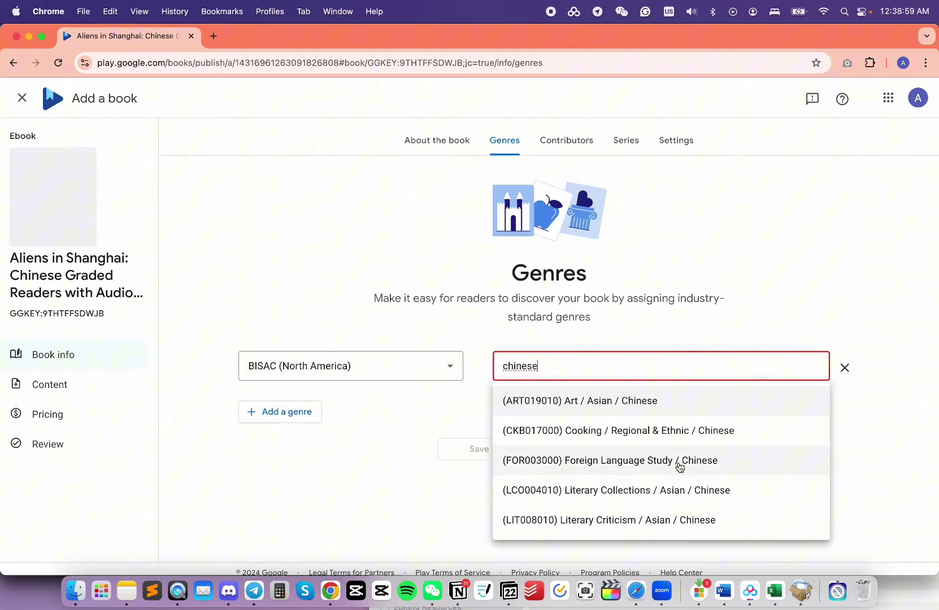
{"action": "left_click", "coordinate": [743, 469]}
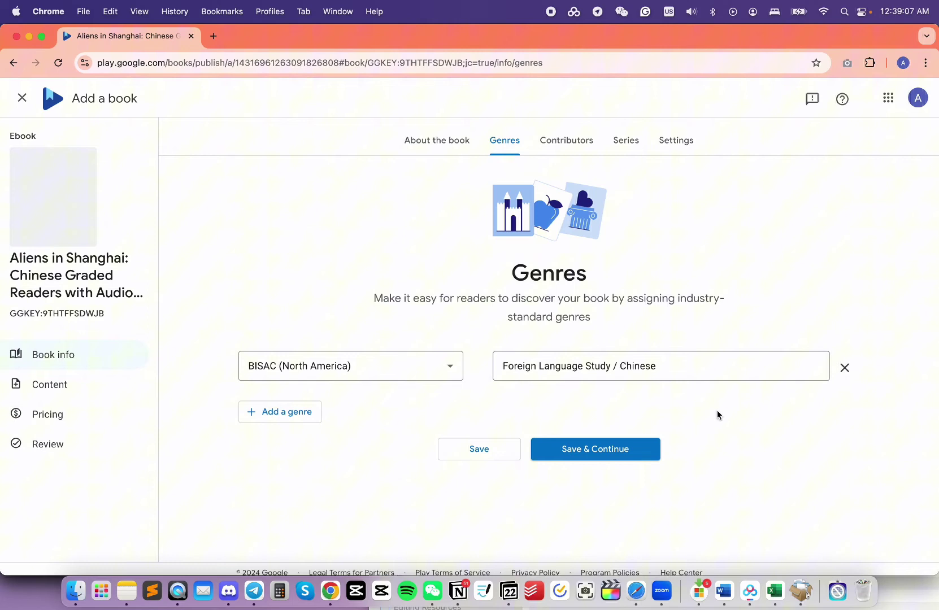
Check the code of the first genre, then add a second BISAC genre entry and fill it using the code FOR003000
{"action": "left_click", "coordinate": [716, 363]}
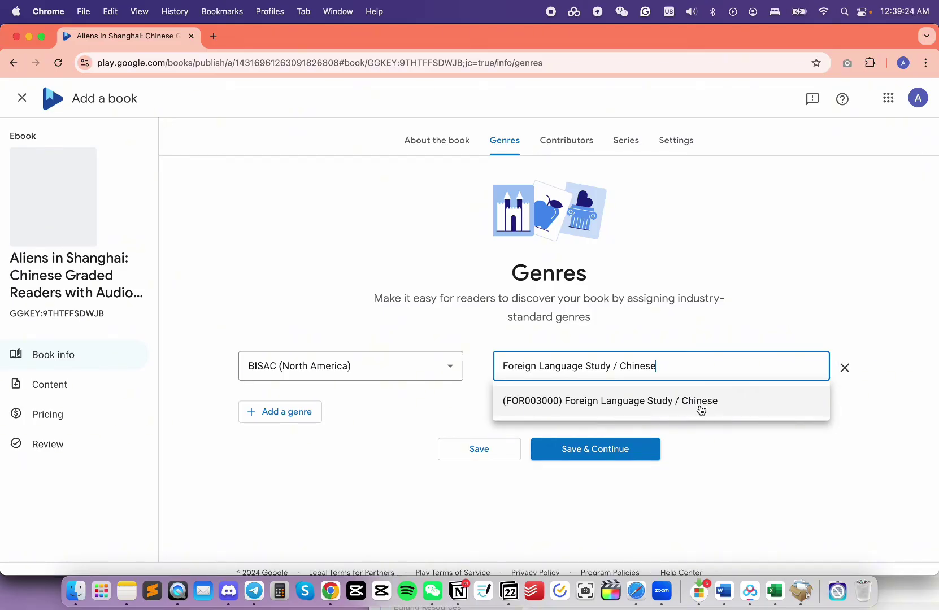
{"action": "triple_click", "coordinate": [675, 366]}
{"action": "left_click", "coordinate": [304, 427]}
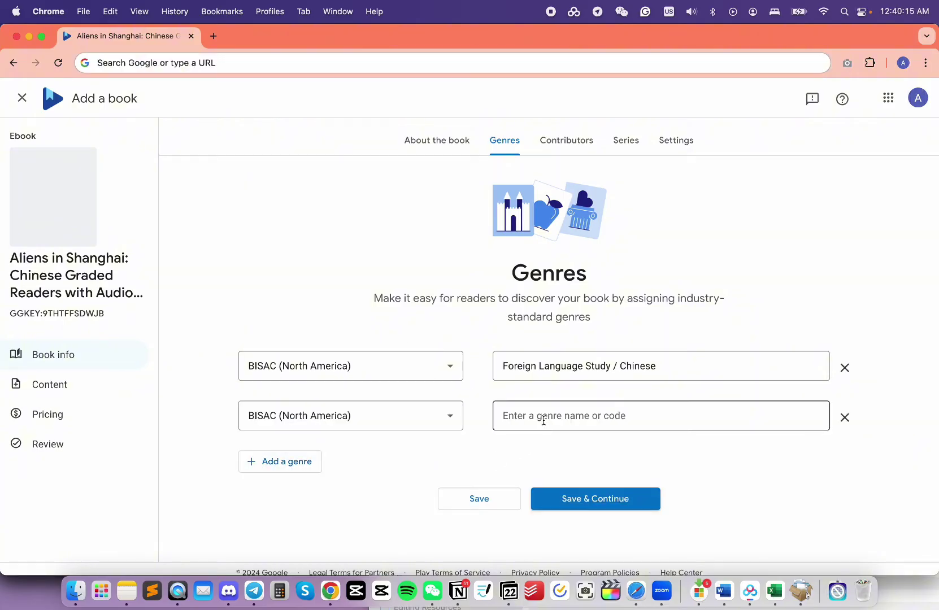
{"action": "left_click", "coordinate": [543, 420]}
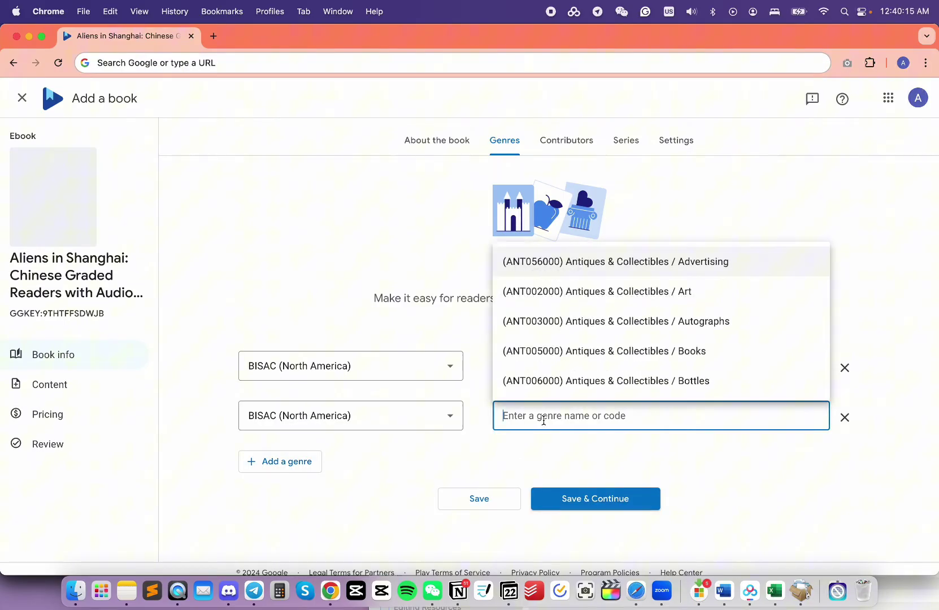
{"action": "type", "text": "FOR003000"}
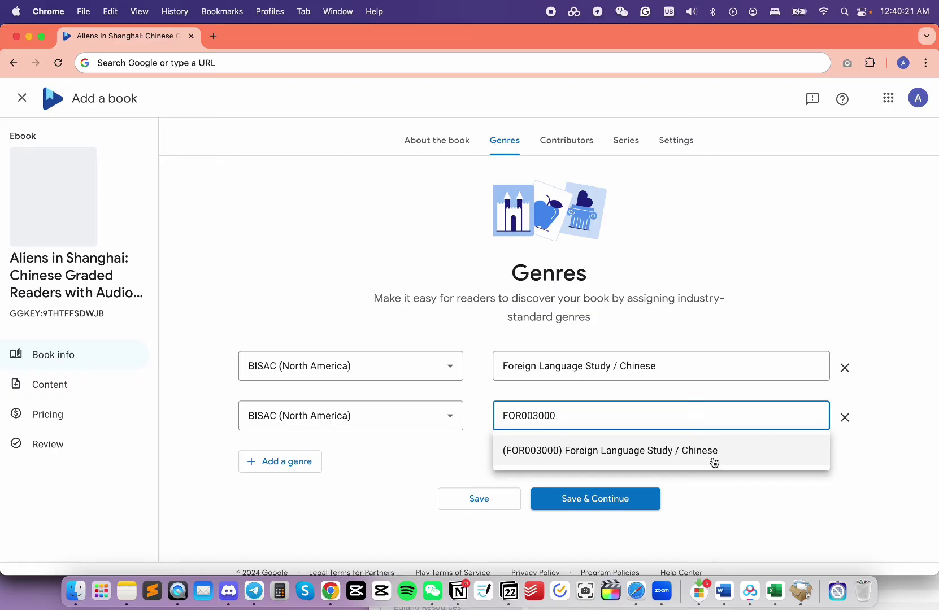
{"action": "left_click", "coordinate": [720, 462]}
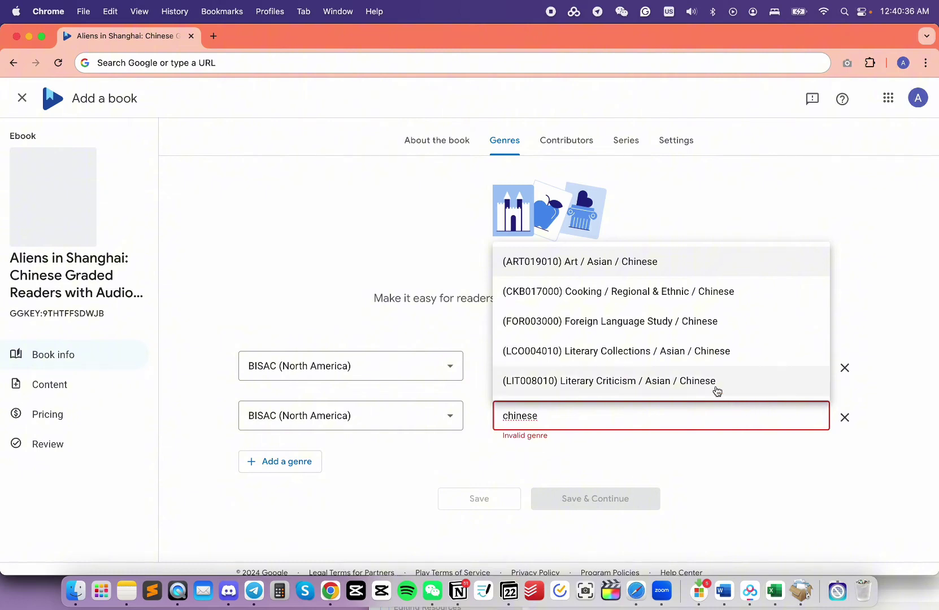
Change the second genre to Literary Collections / Asian / Chinese, then save the genres and continue to the contributors
{"action": "scroll", "coordinate": [714, 350], "scroll_direction": "down", "scroll_amount": 1}
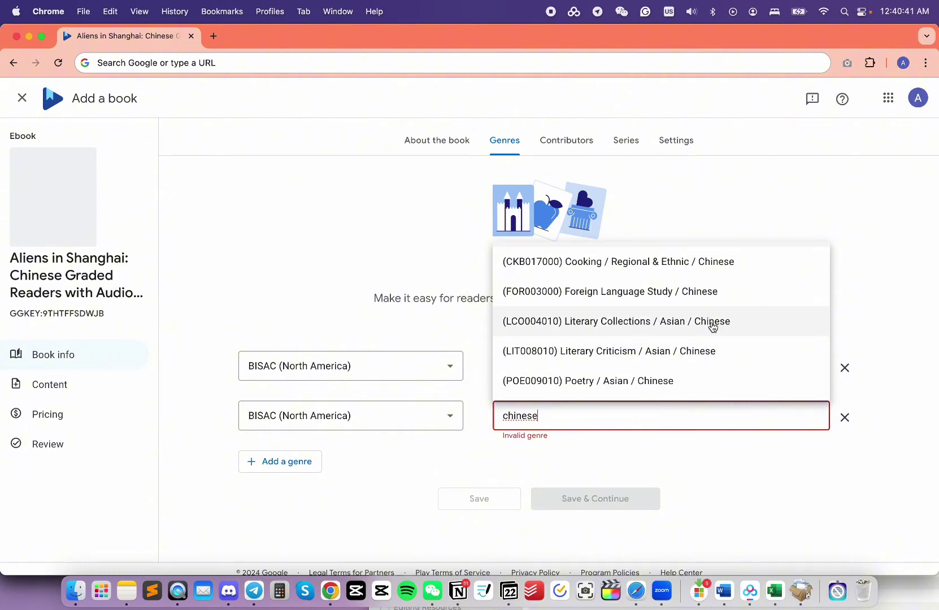
{"action": "left_click", "coordinate": [713, 321]}
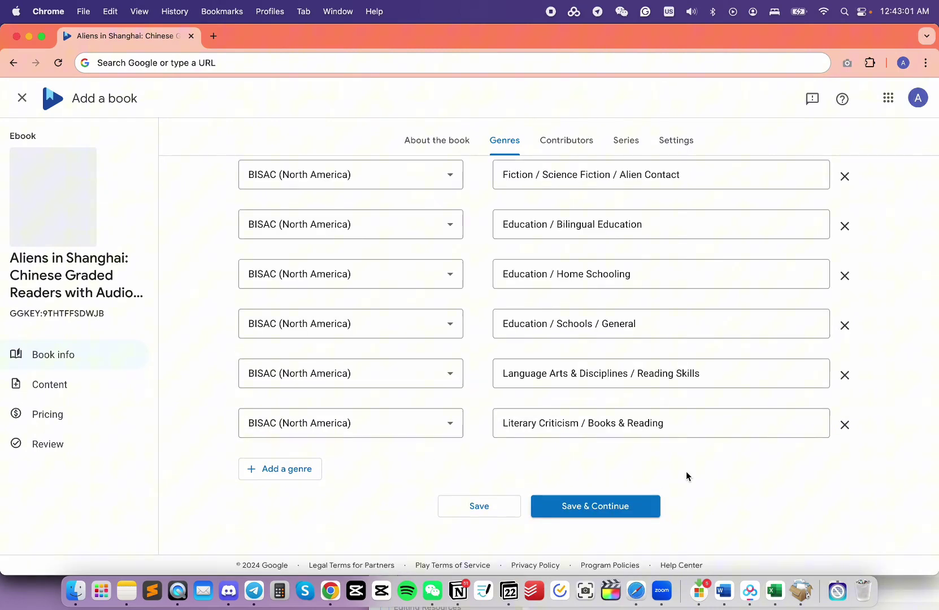
{"action": "left_click", "coordinate": [637, 508]}
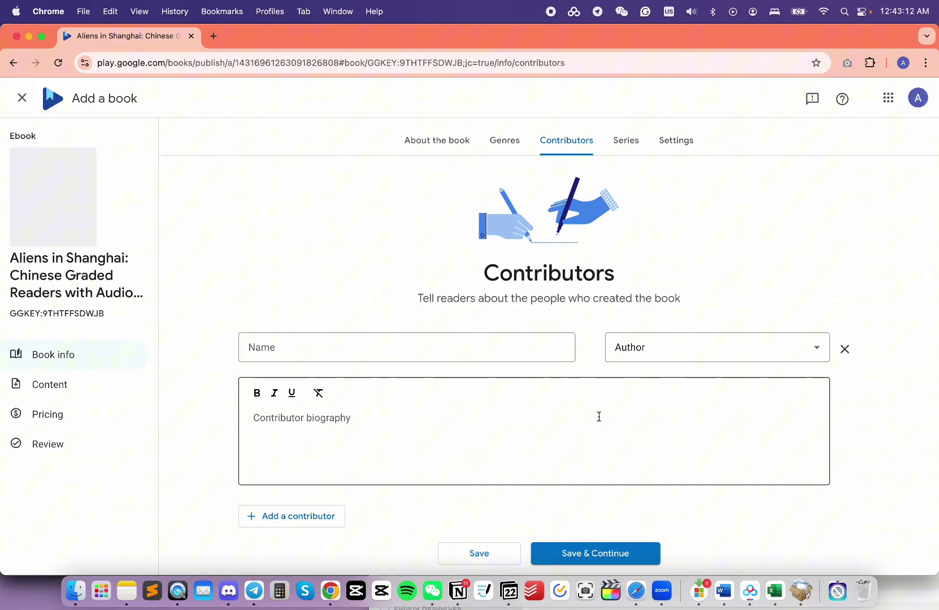
Enter AL Language Cafe as the book's author and paste in the prepared contributor biography
{"action": "left_click", "coordinate": [512, 359]}
{"action": "type", "text": "A"}
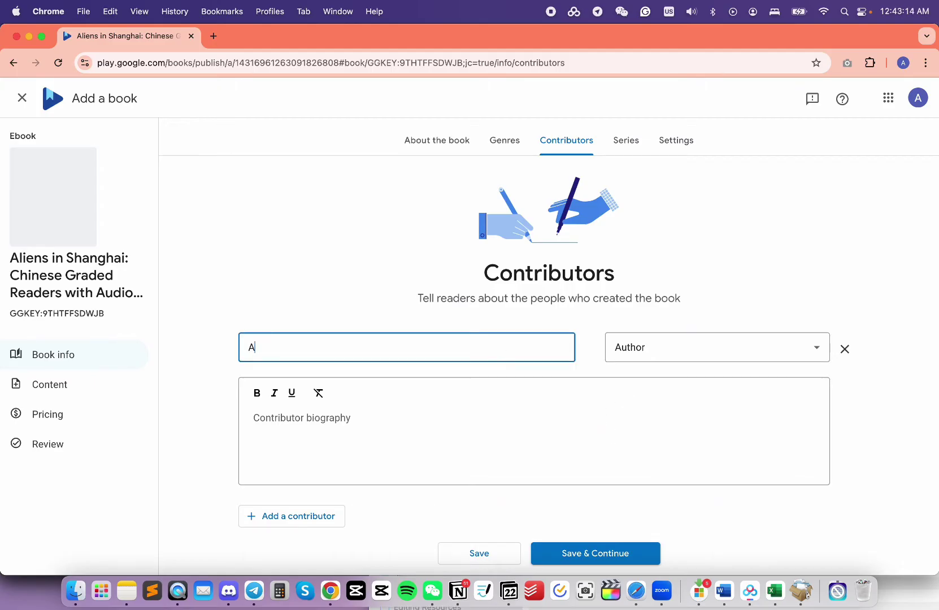
{"action": "type", "text": "L Language Café"}
{"action": "key", "text": "BackSpace"}
{"action": "type", "text": "e"}
{"action": "left_click", "coordinate": [511, 416]}
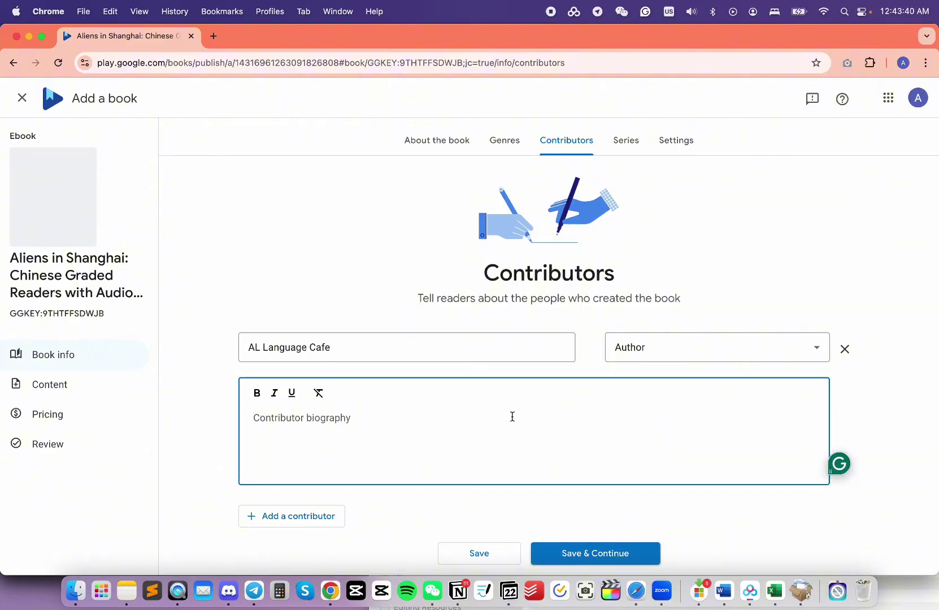
{"action": "key", "text": "super+v"}
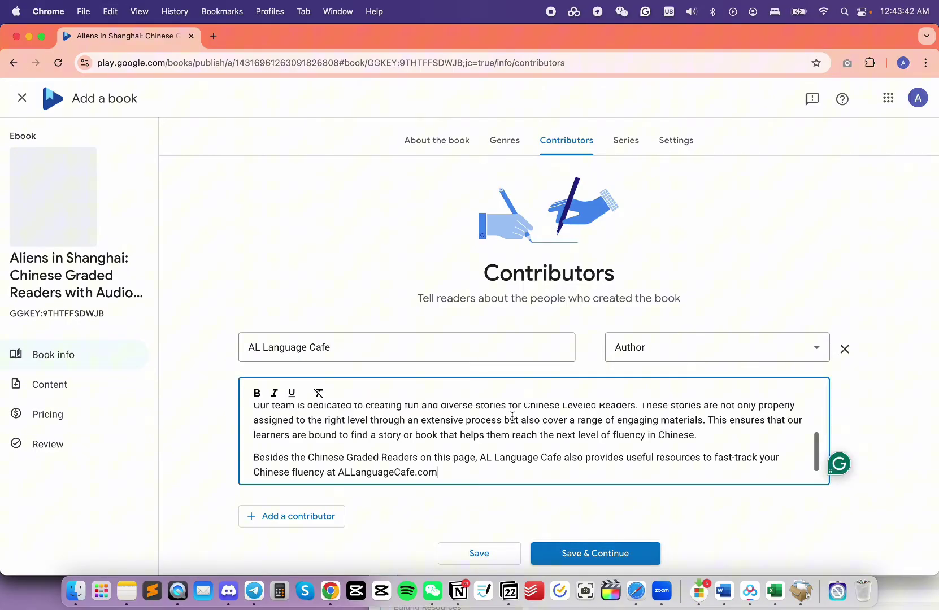
Add a second contributor, AL Language Cafe, with the Publisher role and the same pasted biography
{"action": "left_click", "coordinate": [321, 516]}
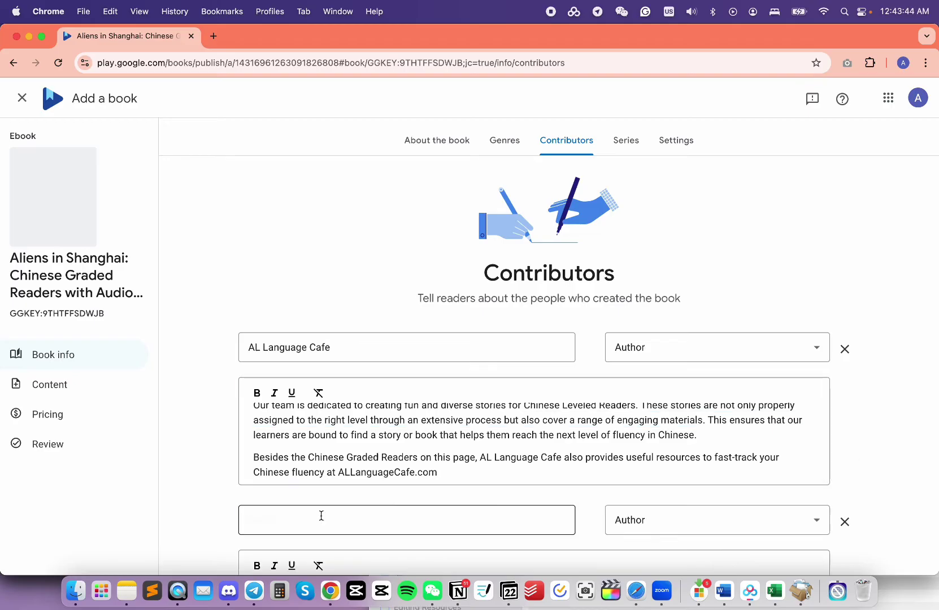
{"action": "scroll", "coordinate": [662, 390], "scroll_direction": "down", "scroll_amount": 3}
{"action": "left_click", "coordinate": [662, 390]}
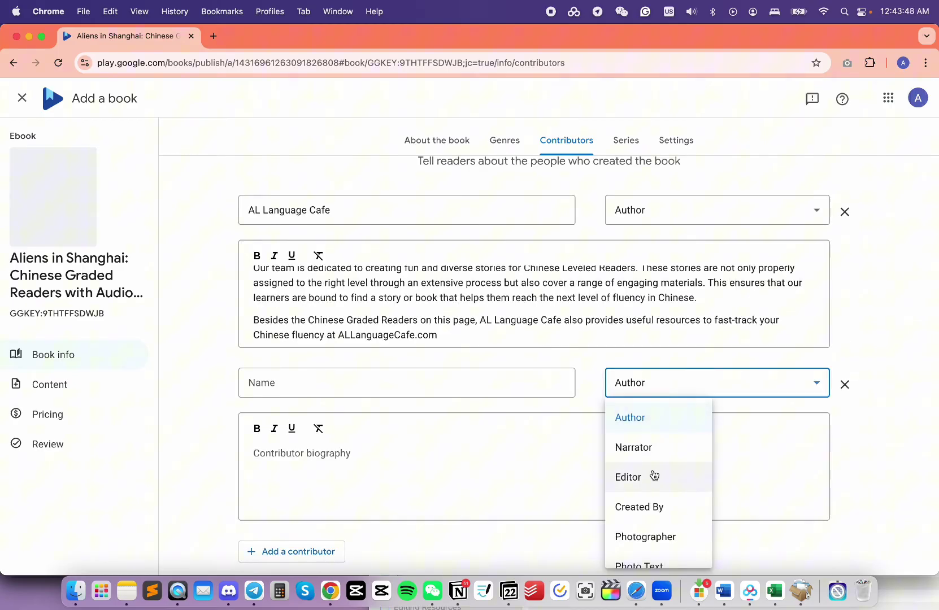
{"action": "scroll", "coordinate": [656, 476], "scroll_direction": "down", "scroll_amount": 5}
{"action": "scroll", "coordinate": [654, 475], "scroll_direction": "down", "scroll_amount": 10}
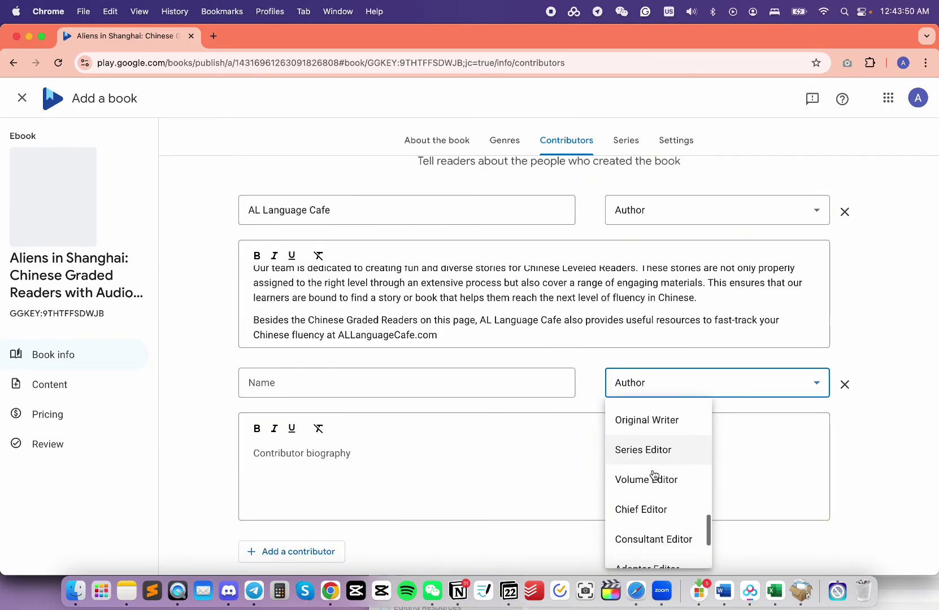
{"action": "left_click", "coordinate": [621, 520]}
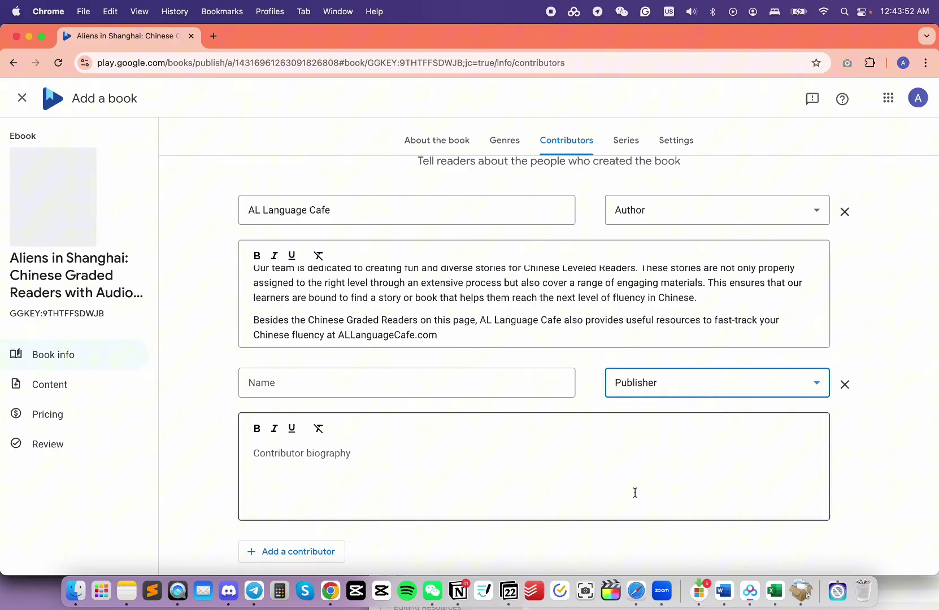
{"action": "left_click", "coordinate": [628, 484]}
{"action": "key", "text": "super+v"}
{"action": "left_click", "coordinate": [523, 385]}
{"action": "type", "text": "AL Language Cafe"}
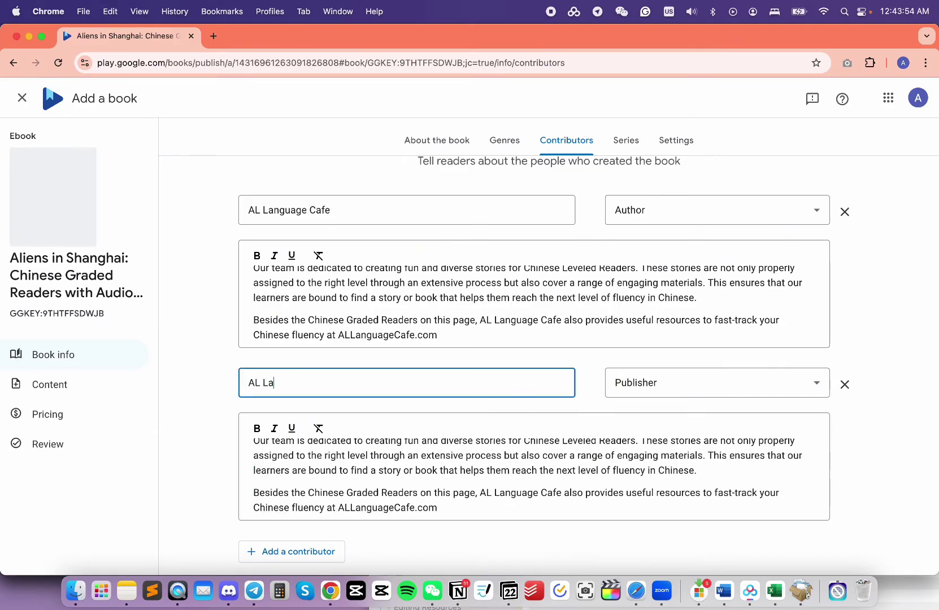
{"action": "left_click", "coordinate": [213, 417]}
{"action": "scroll", "coordinate": [214, 417], "scroll_direction": "up", "scroll_amount": 1}
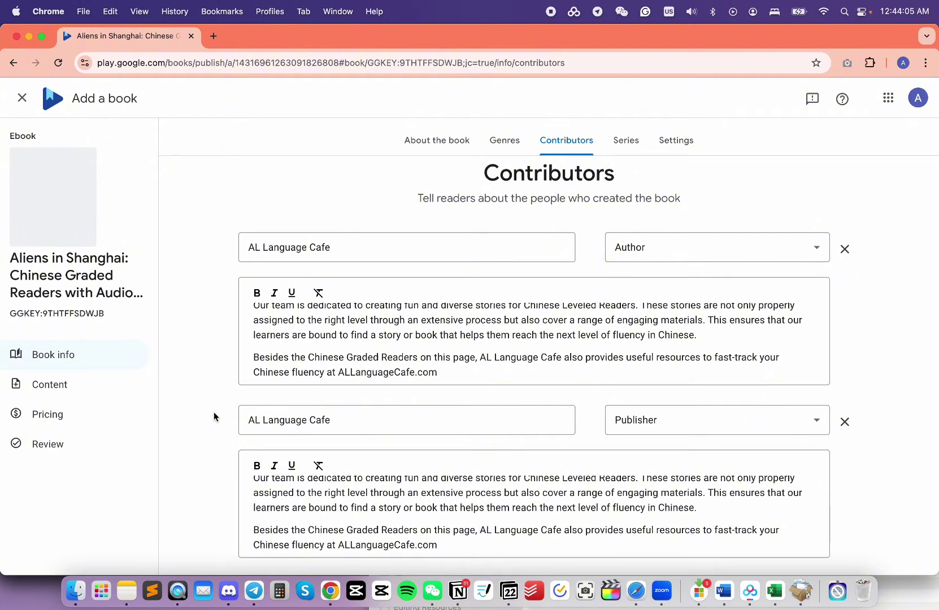
Examine the available contributor roles for the second contributor without changing its Publisher role
{"action": "left_click", "coordinate": [675, 436]}
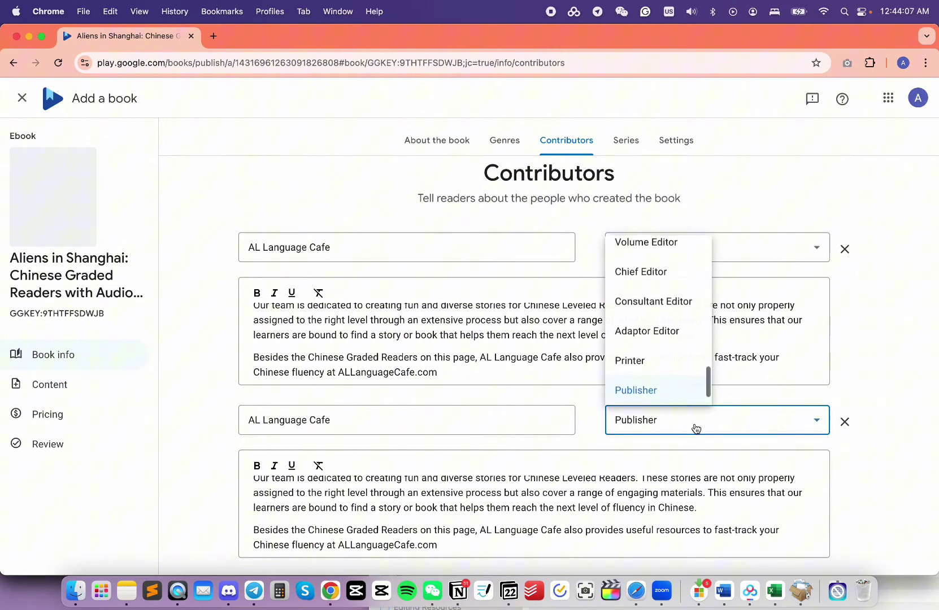
{"action": "scroll", "coordinate": [682, 373], "scroll_direction": "up", "scroll_amount": 5}
{"action": "scroll", "coordinate": [685, 372], "scroll_direction": "up", "scroll_amount": 10}
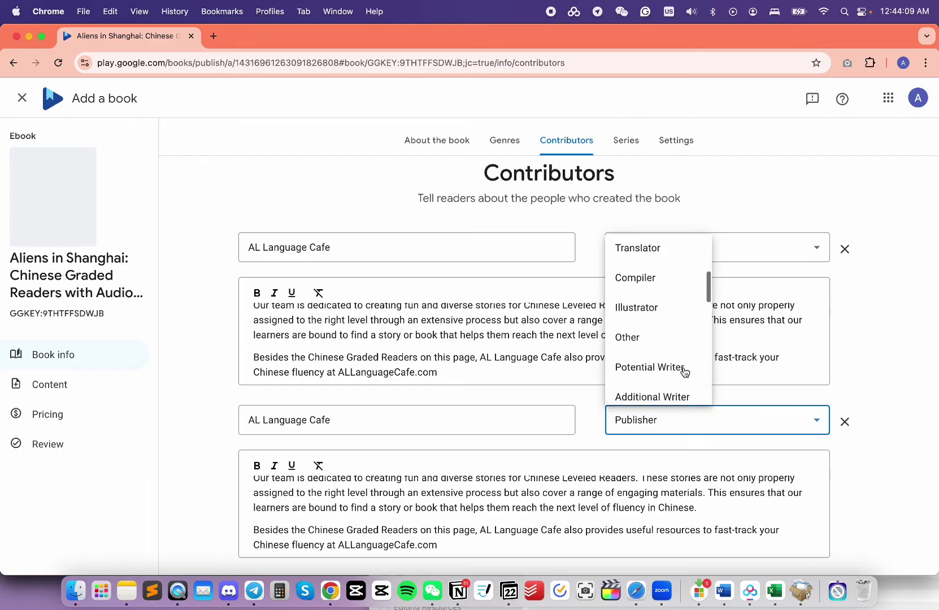
{"action": "scroll", "coordinate": [685, 372], "scroll_direction": "down", "scroll_amount": 15}
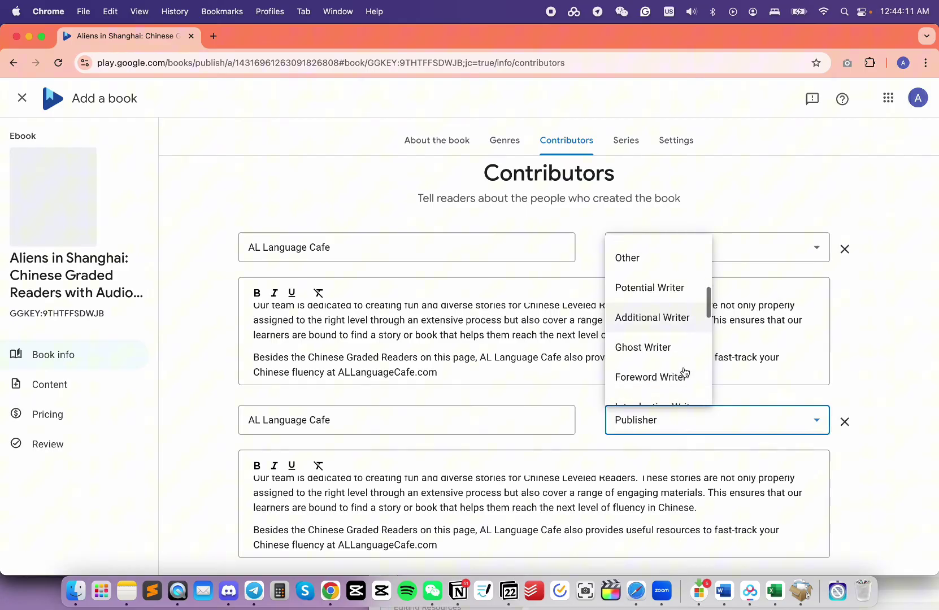
{"action": "left_click", "coordinate": [877, 276]}
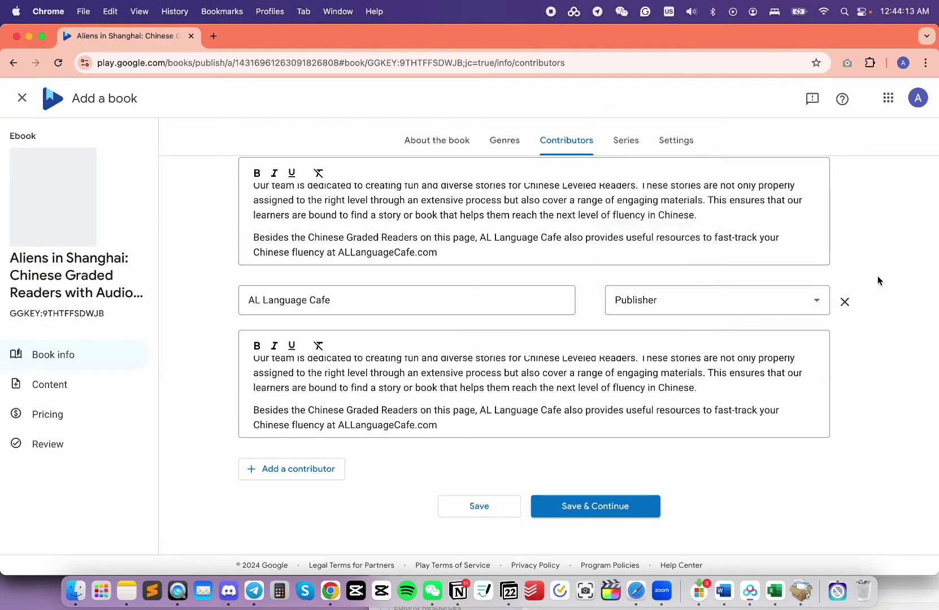
Save the contributors and continue to the book settings without adding the book to a series
{"action": "left_click", "coordinate": [647, 514]}
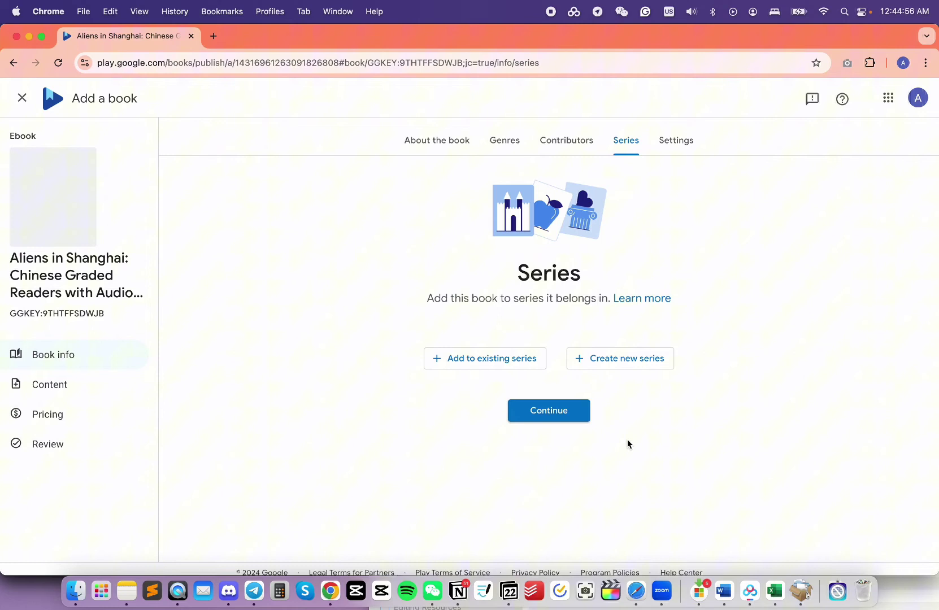
{"action": "left_click", "coordinate": [569, 420]}
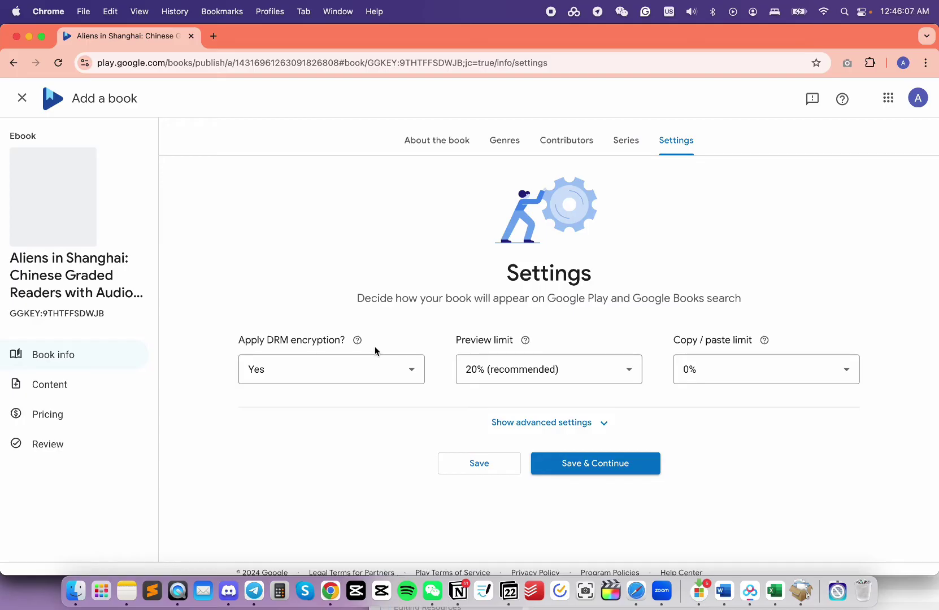
Read the DRM encryption and preview limit help, and examine the preview percentages while keeping 20% (recommended)
{"action": "mouse_move", "coordinate": [357, 343]}
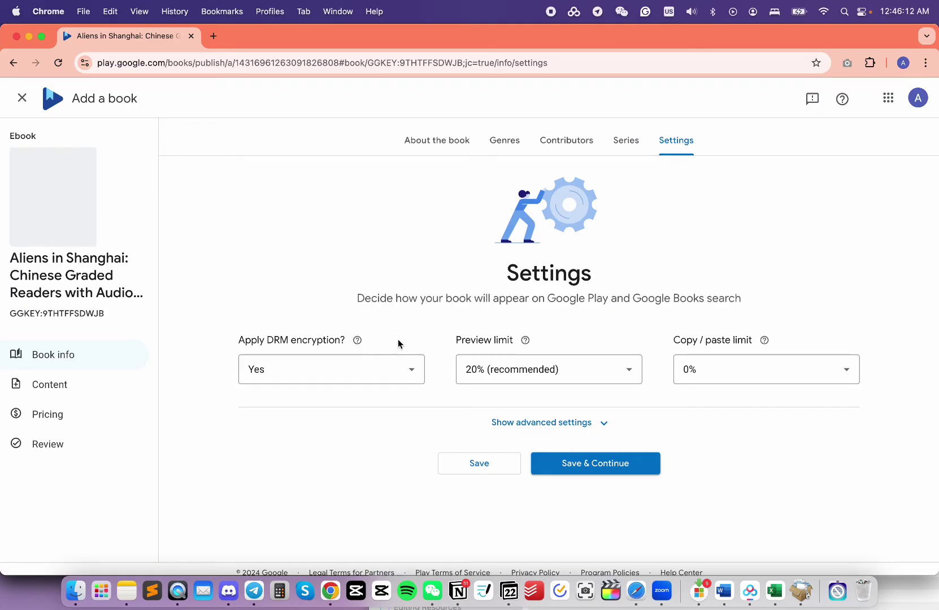
{"action": "mouse_move", "coordinate": [526, 341]}
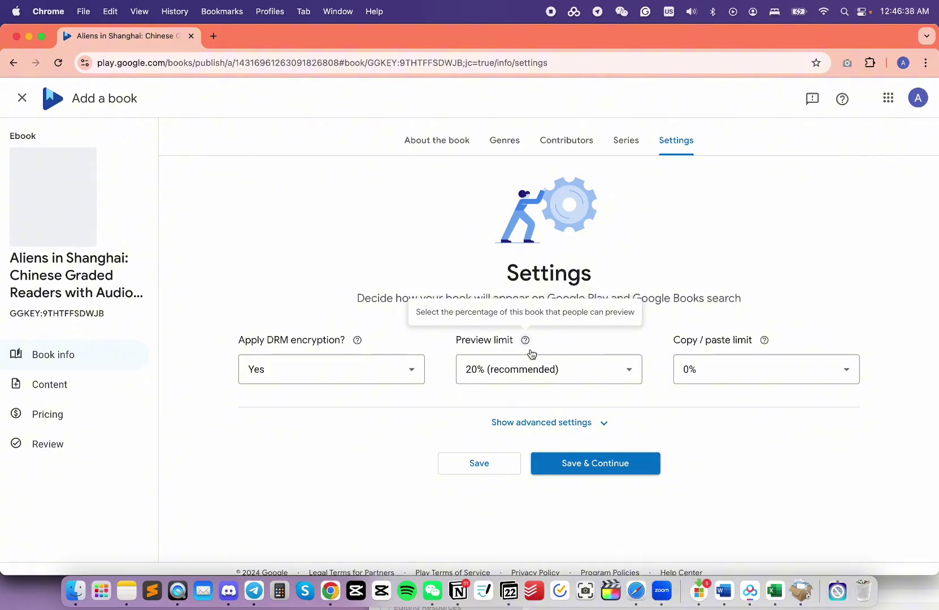
{"action": "left_click", "coordinate": [540, 368]}
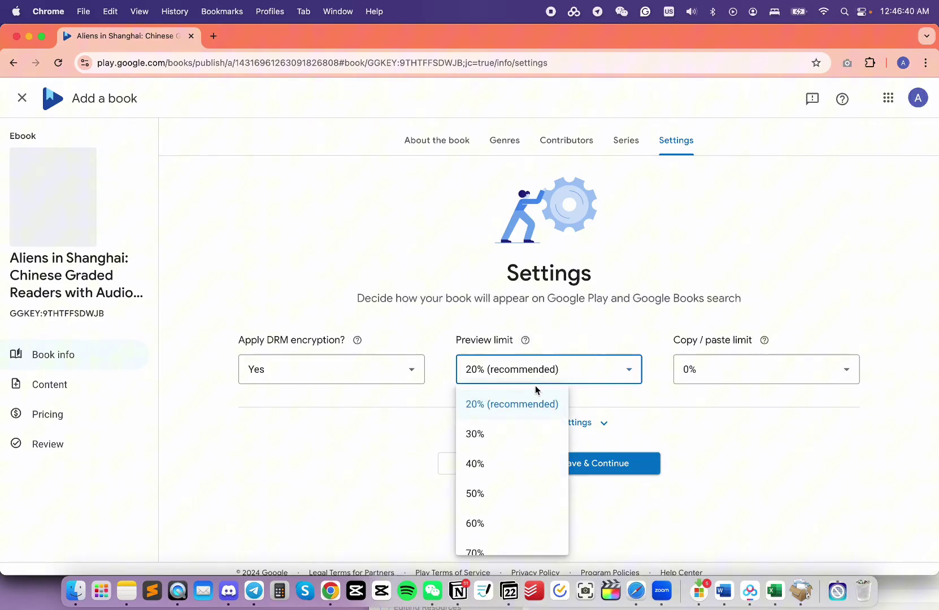
{"action": "scroll", "coordinate": [533, 426], "scroll_direction": "down", "scroll_amount": 4}
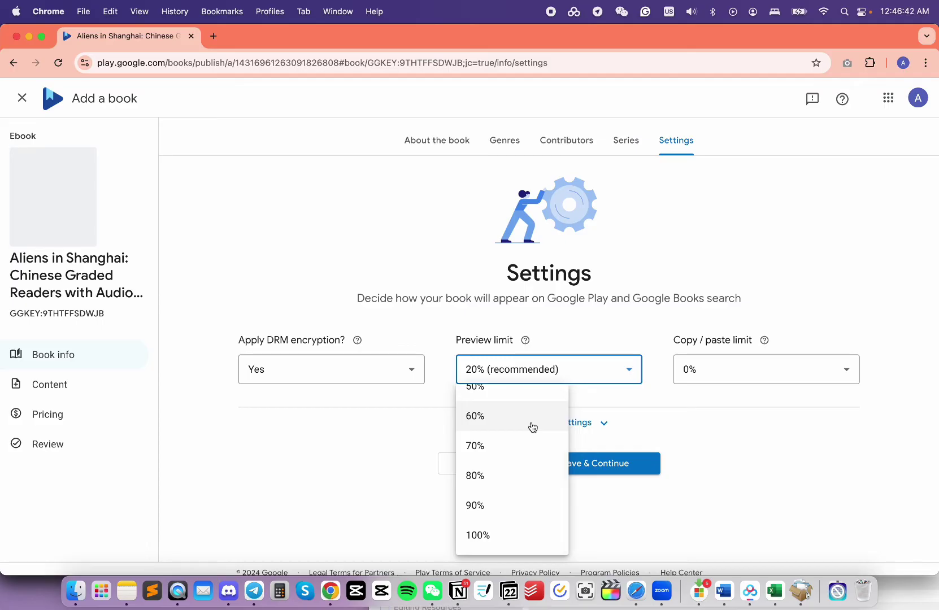
{"action": "scroll", "coordinate": [531, 428], "scroll_direction": "up", "scroll_amount": 4}
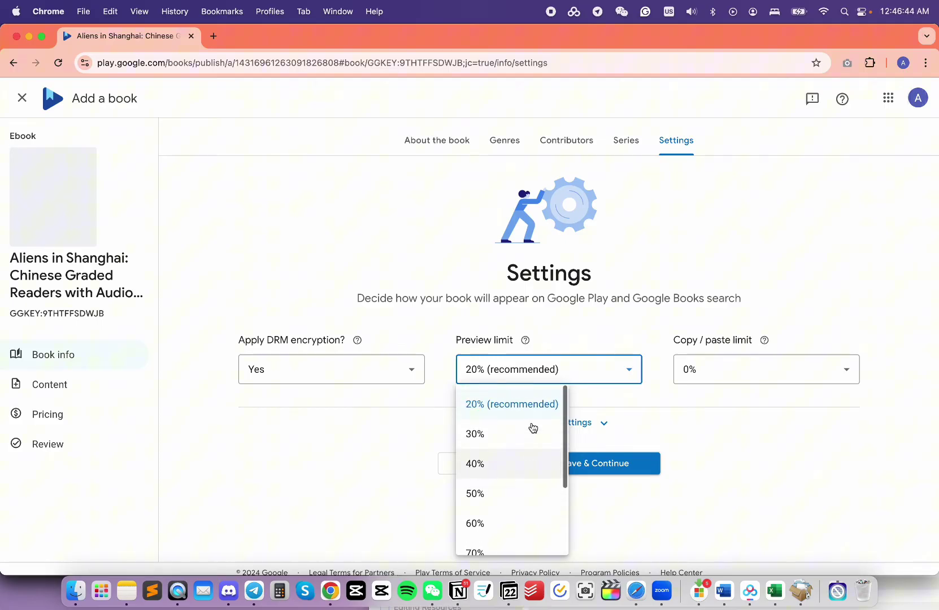
{"action": "left_click", "coordinate": [580, 352]}
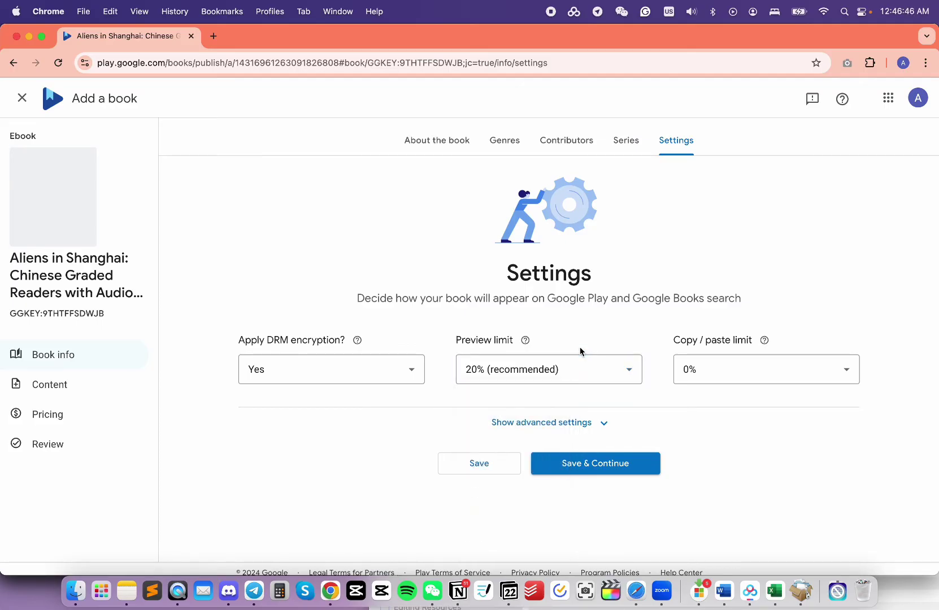
Read the copy/paste limit help and examine its percentage options while keeping the limit at 0%
{"action": "mouse_move", "coordinate": [769, 342]}
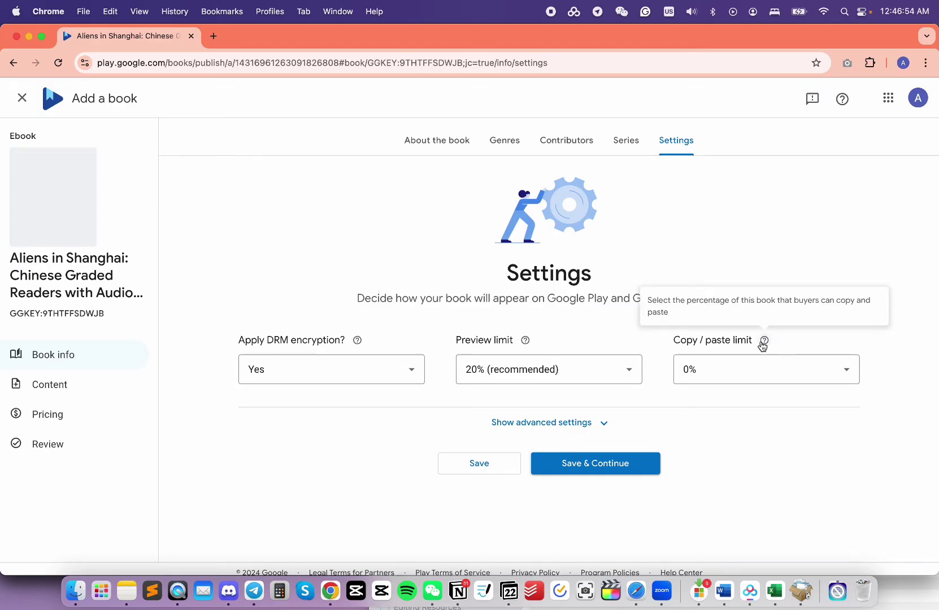
{"action": "left_click", "coordinate": [774, 369]}
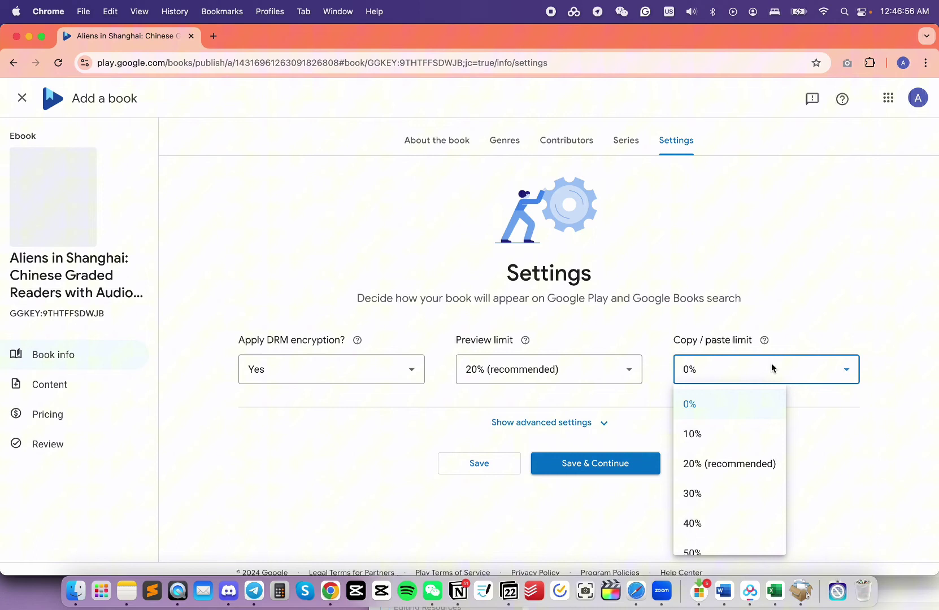
{"action": "scroll", "coordinate": [759, 446], "scroll_direction": "down", "scroll_amount": 5}
{"action": "scroll", "coordinate": [759, 447], "scroll_direction": "up", "scroll_amount": 5}
{"action": "left_click", "coordinate": [818, 399]}
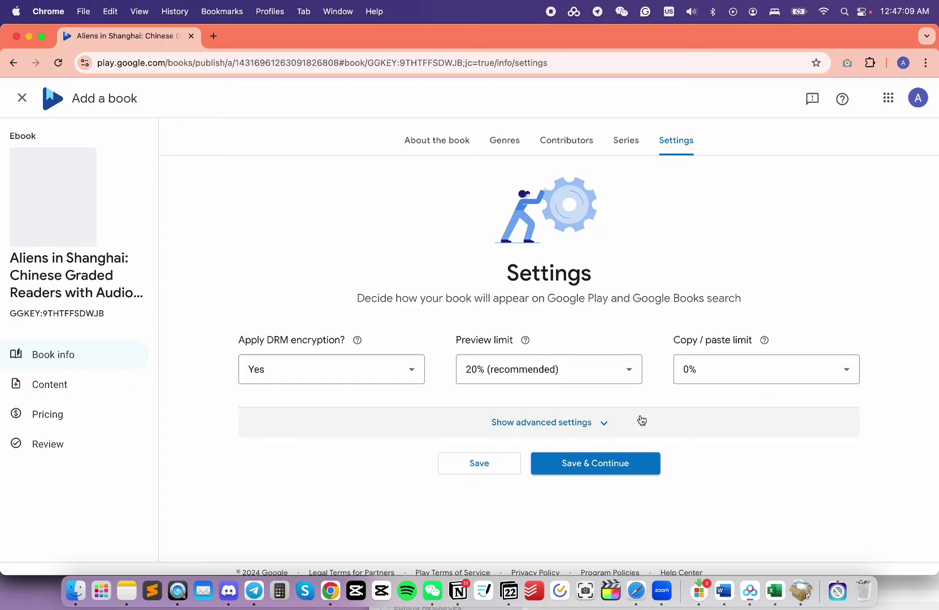
{"action": "scroll", "coordinate": [587, 424], "scroll_direction": "down", "scroll_amount": 1}
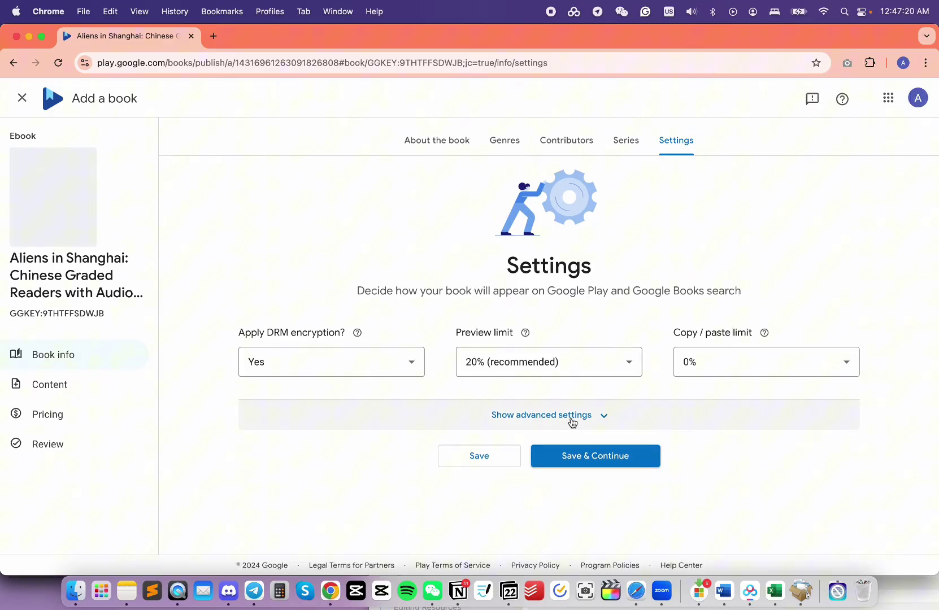
Review the advanced settings and set the name of the site for the printed book to AL Language Cafe
{"action": "left_click", "coordinate": [572, 420]}
{"action": "scroll", "coordinate": [571, 418], "scroll_direction": "down", "scroll_amount": 3}
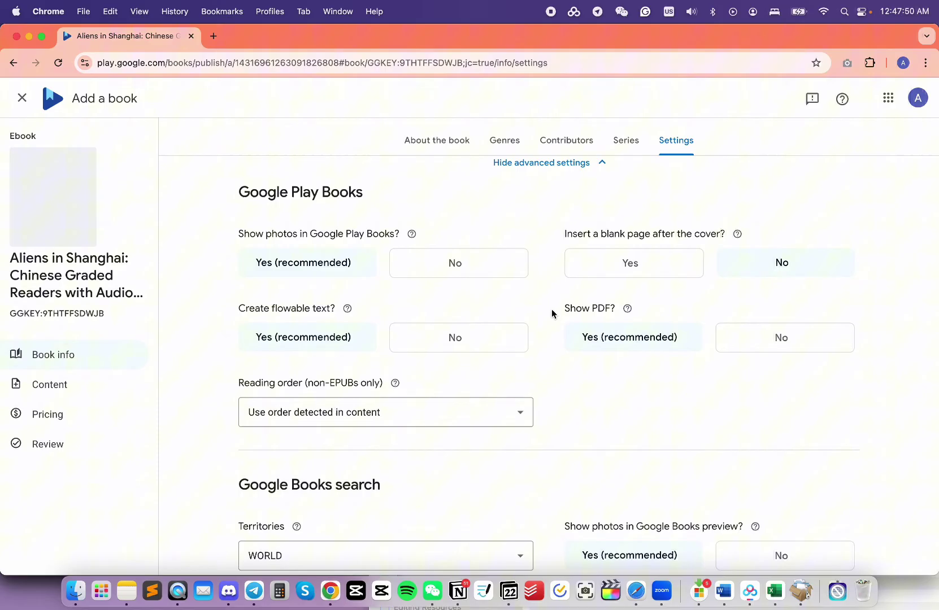
{"action": "scroll", "coordinate": [552, 310], "scroll_direction": "down", "scroll_amount": 3}
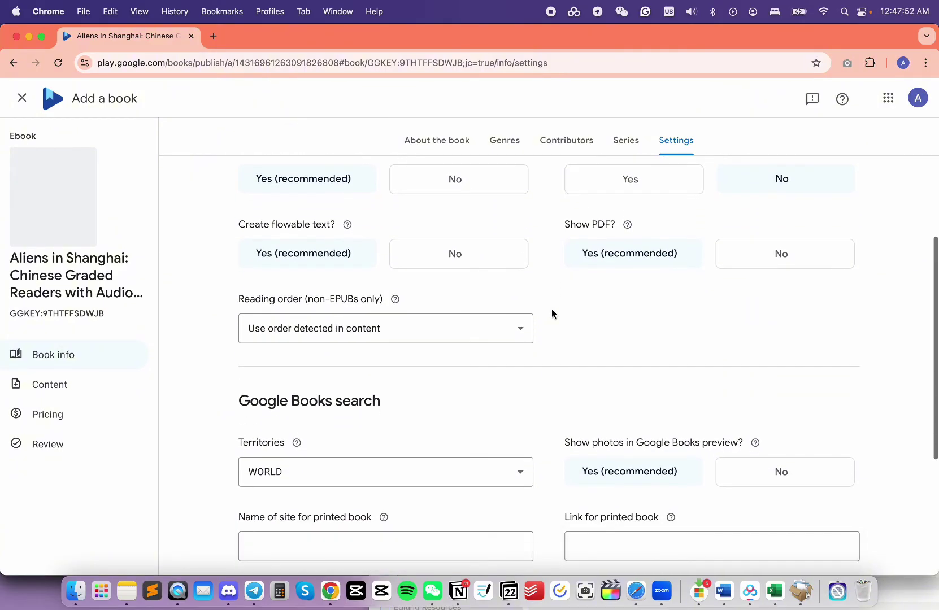
{"action": "scroll", "coordinate": [552, 310], "scroll_direction": "down", "scroll_amount": 5}
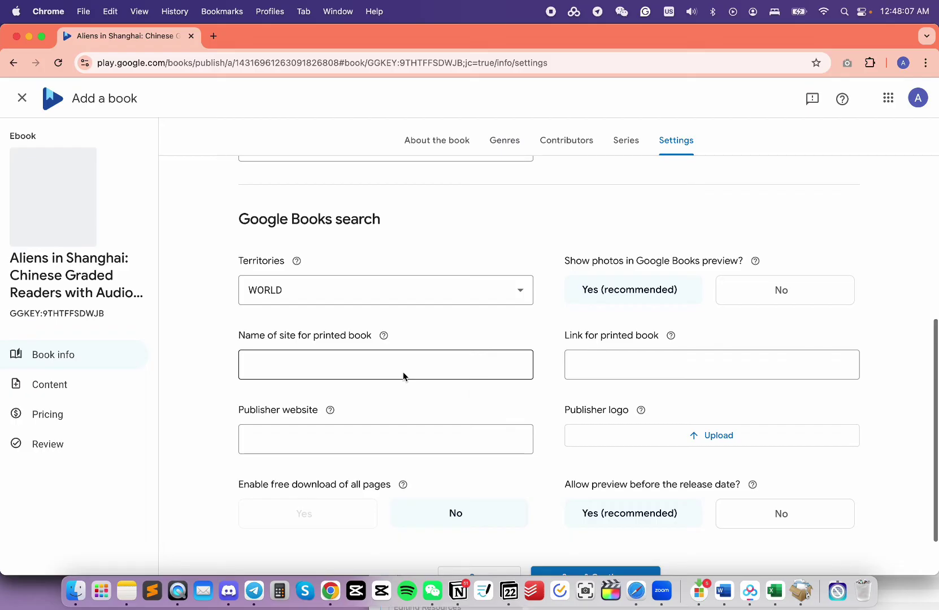
{"action": "scroll", "coordinate": [402, 376], "scroll_direction": "down", "scroll_amount": 1}
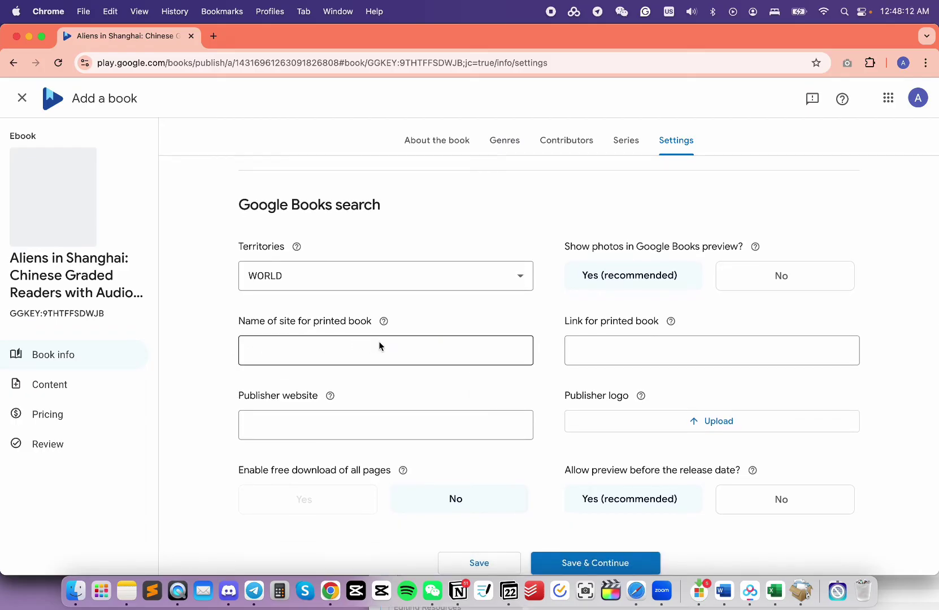
{"action": "mouse_move", "coordinate": [383, 326]}
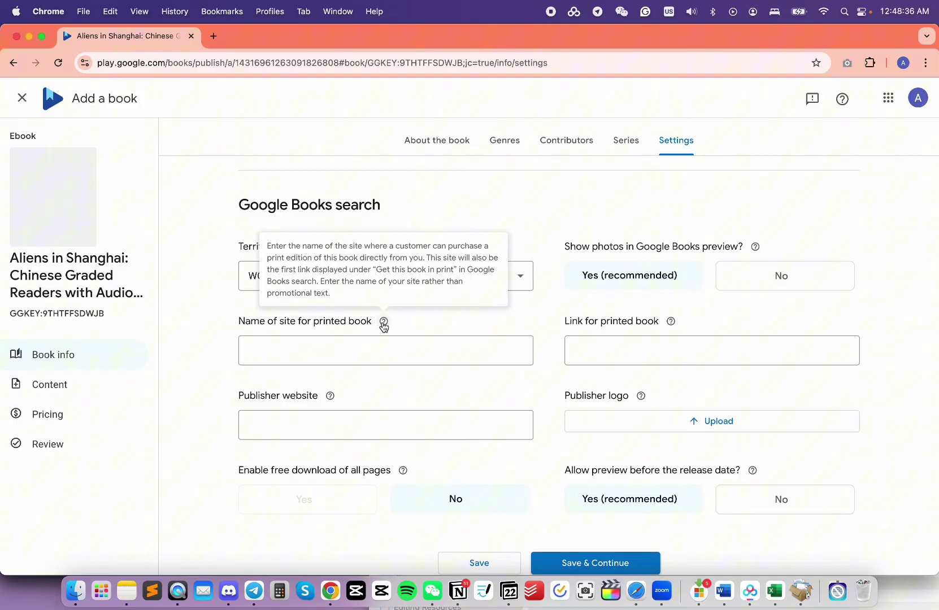
{"action": "scroll", "coordinate": [384, 327], "scroll_direction": "down", "scroll_amount": 2}
{"action": "left_click", "coordinate": [452, 293]}
{"action": "type", "text": "AL Language Cafe"}
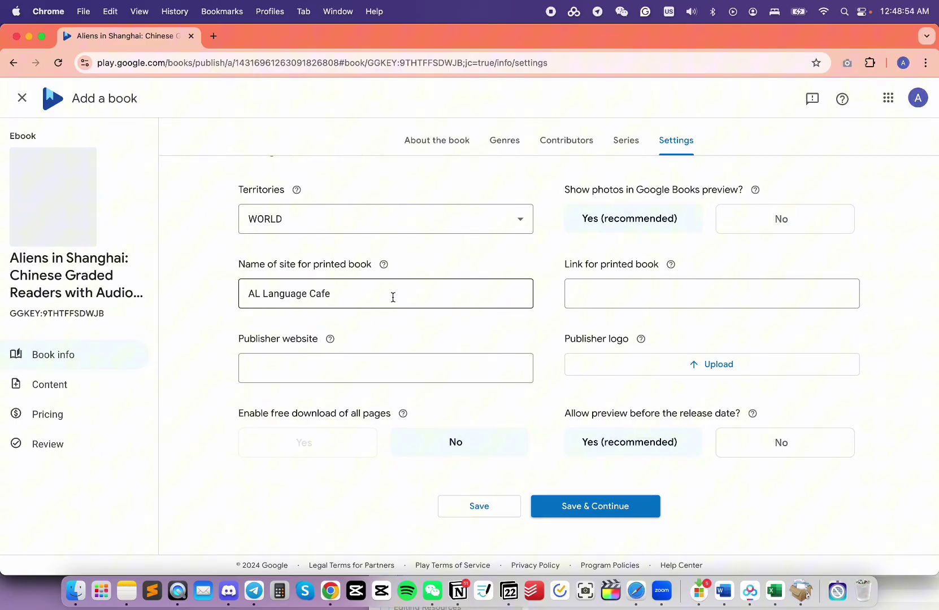
Set the printed book link to ALLanguageCafe.com/printedbooks and the publisher website to ALLanguageCafe.com, and save the settings to continue to the content section
{"action": "left_click", "coordinate": [392, 322]}
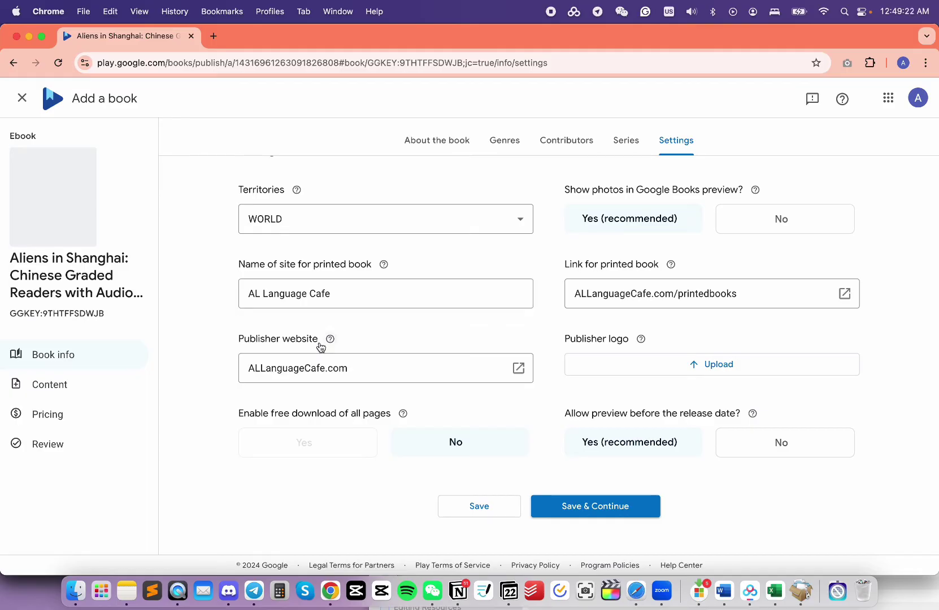
{"action": "left_click", "coordinate": [621, 298]}
{"action": "left_click", "coordinate": [583, 511]}
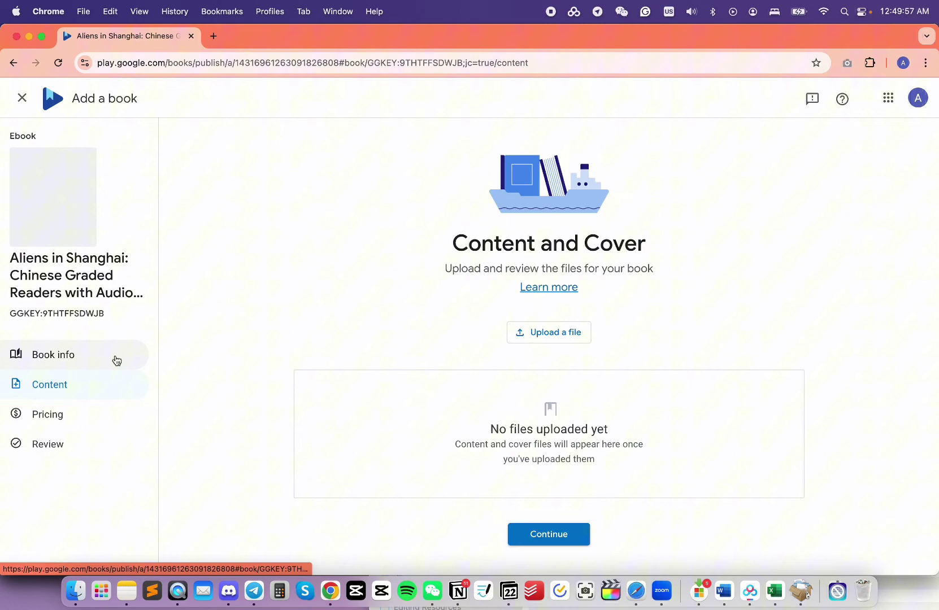
Upload Aliens in Shanghai EN eBook BN.epub and Aliens in Shanghai EN eBook Cover.jpg as content and cover, and continue to pricing
{"action": "left_click", "coordinate": [116, 361]}
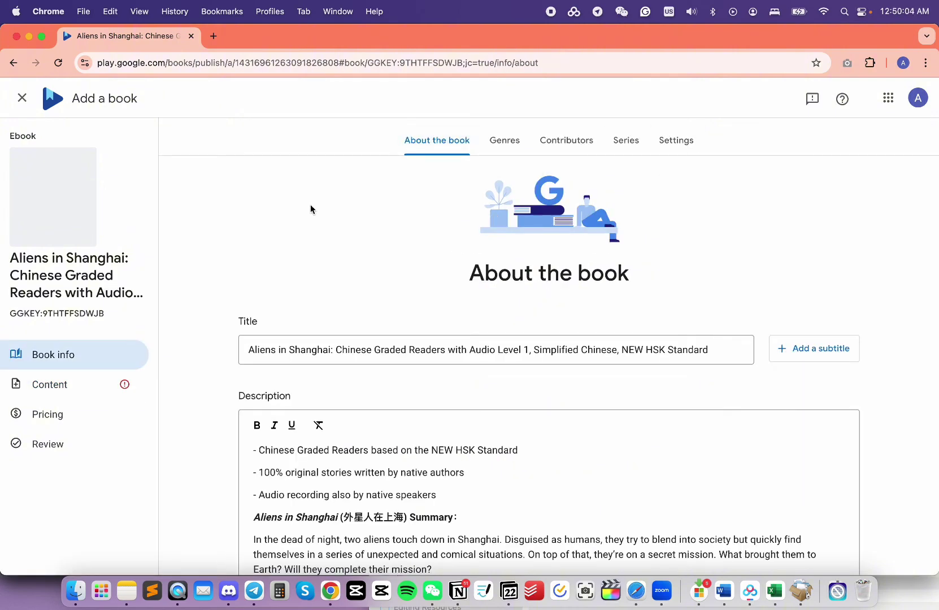
{"action": "left_click", "coordinate": [92, 384]}
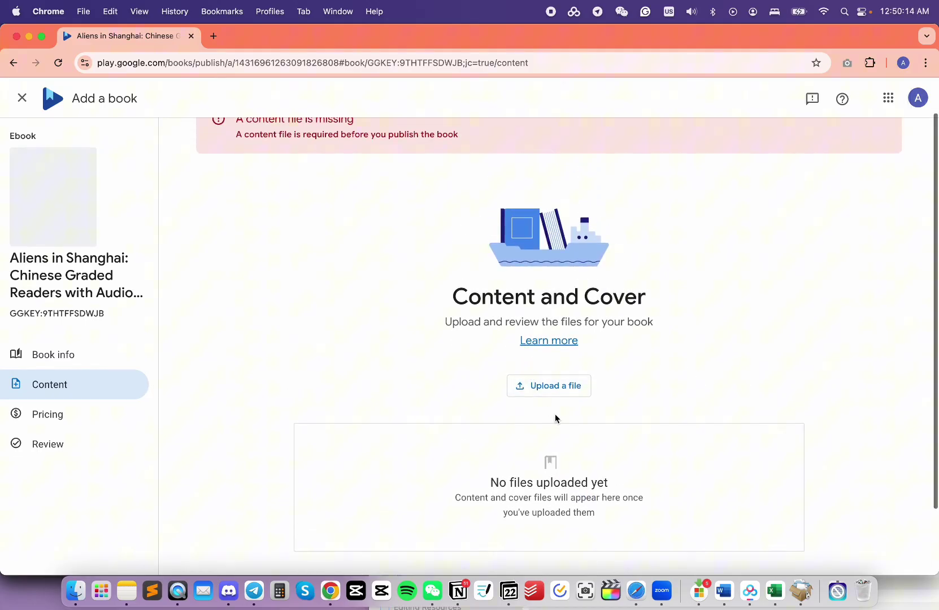
{"action": "left_click", "coordinate": [564, 325]}
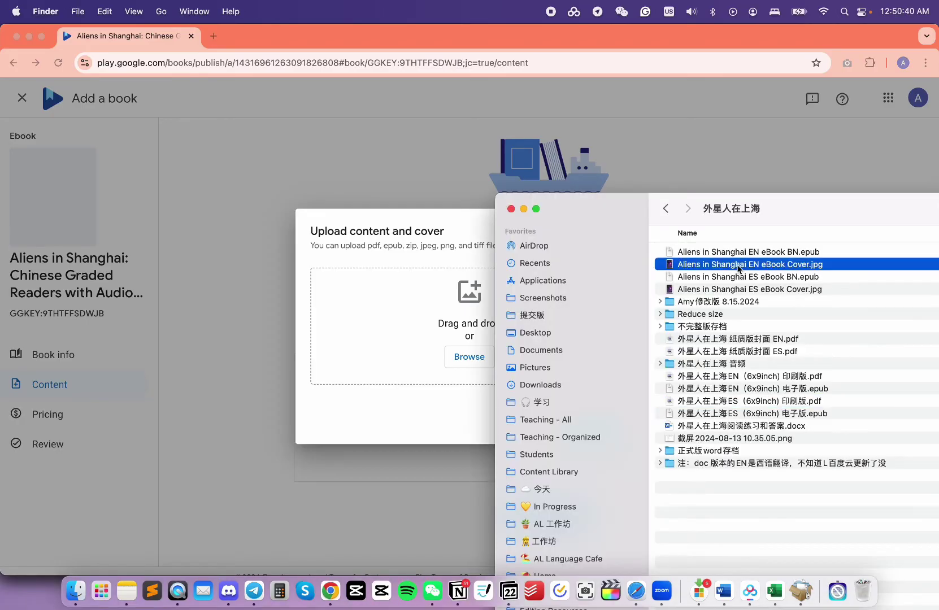
{"action": "left_click", "coordinate": [737, 252], "text": "shift"}
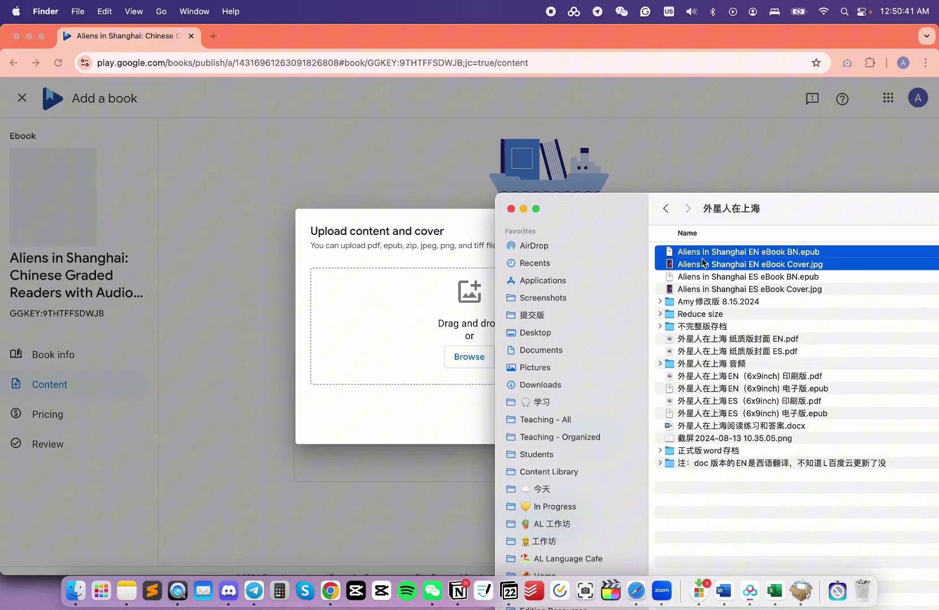
{"action": "left_click_drag", "start_coordinate": [704, 263], "coordinate": [497, 351]}
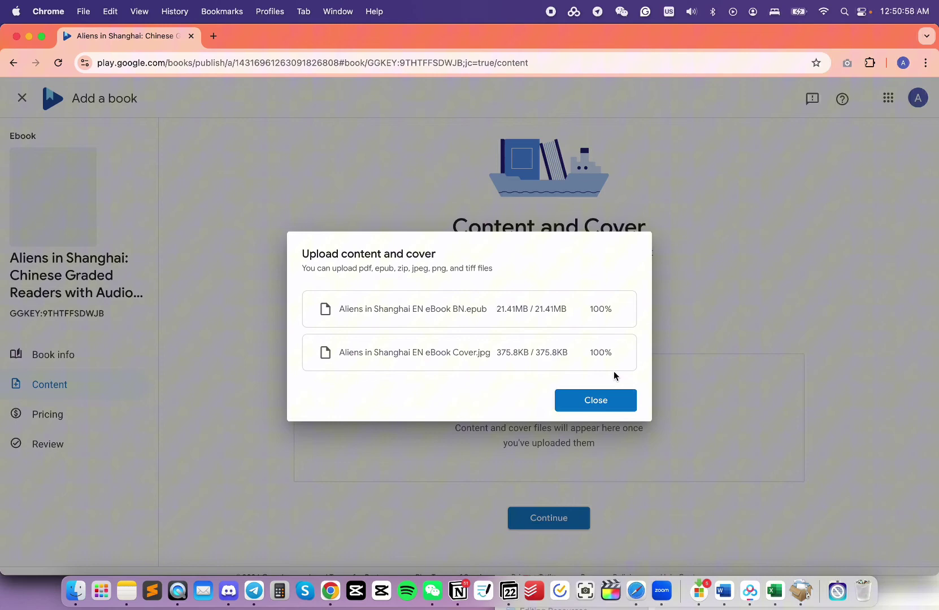
{"action": "left_click", "coordinate": [606, 400]}
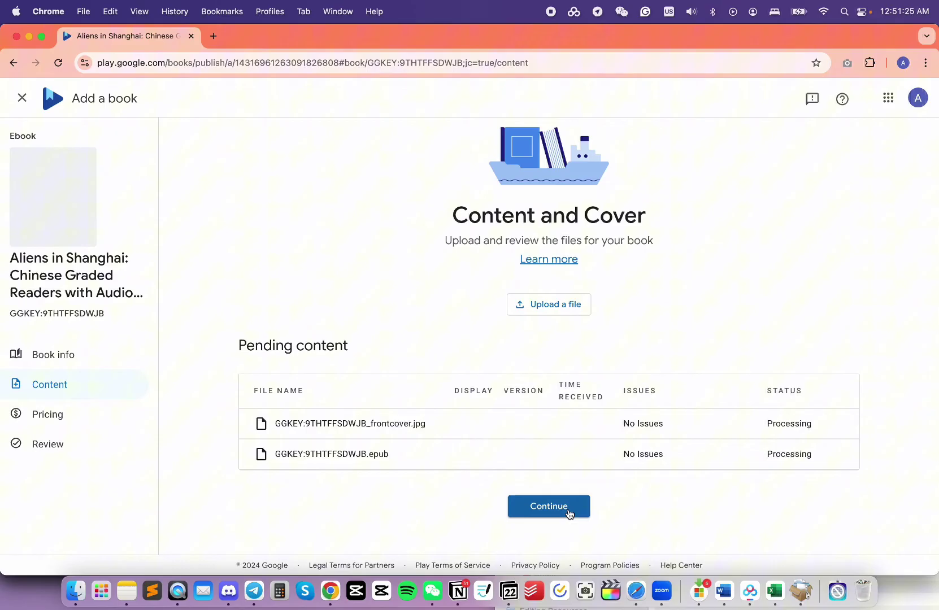
{"action": "left_click", "coordinate": [569, 511]}
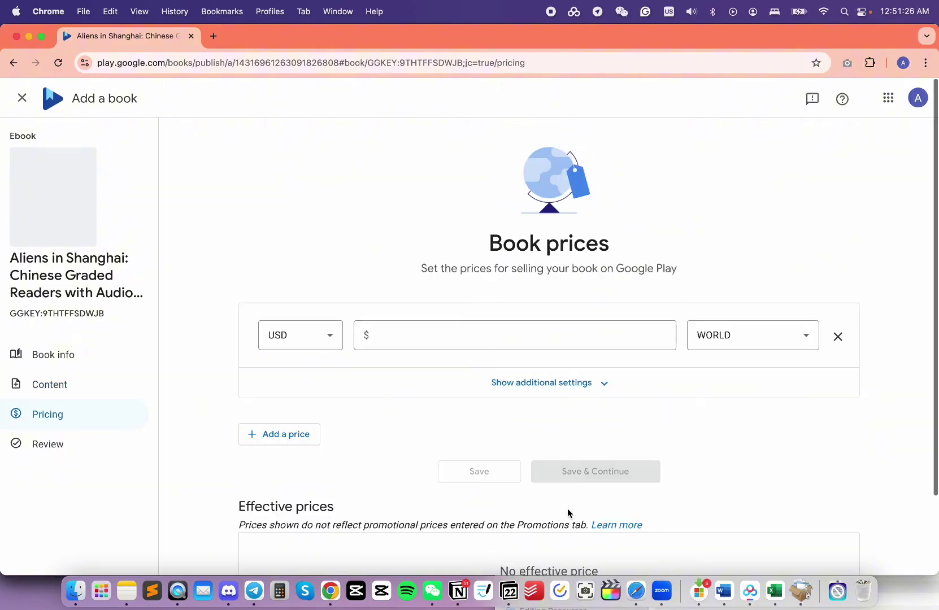
Set the book's price in USD to 9.99
{"action": "left_click", "coordinate": [543, 344]}
{"action": "type", "text": "9."}
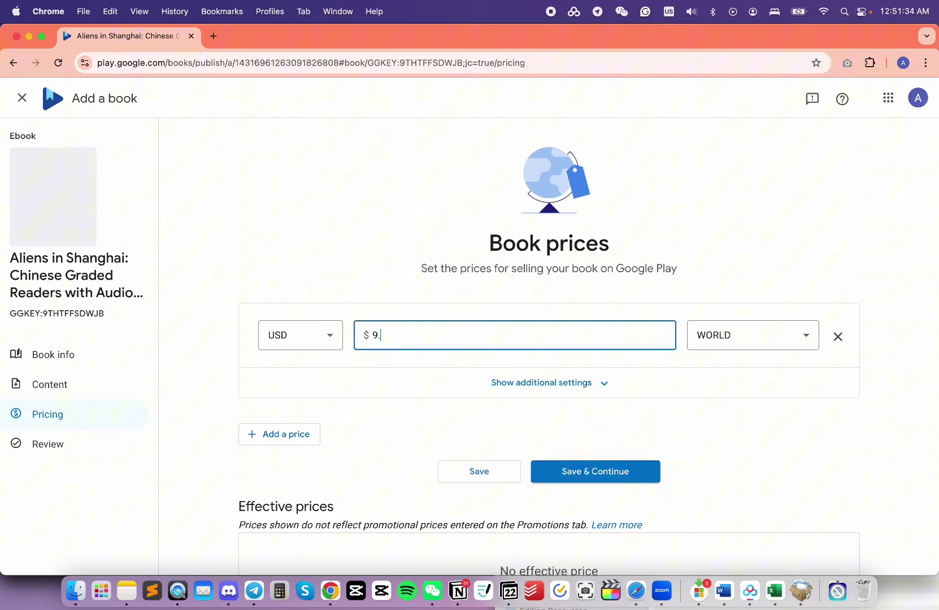
{"action": "type", "text": "99"}
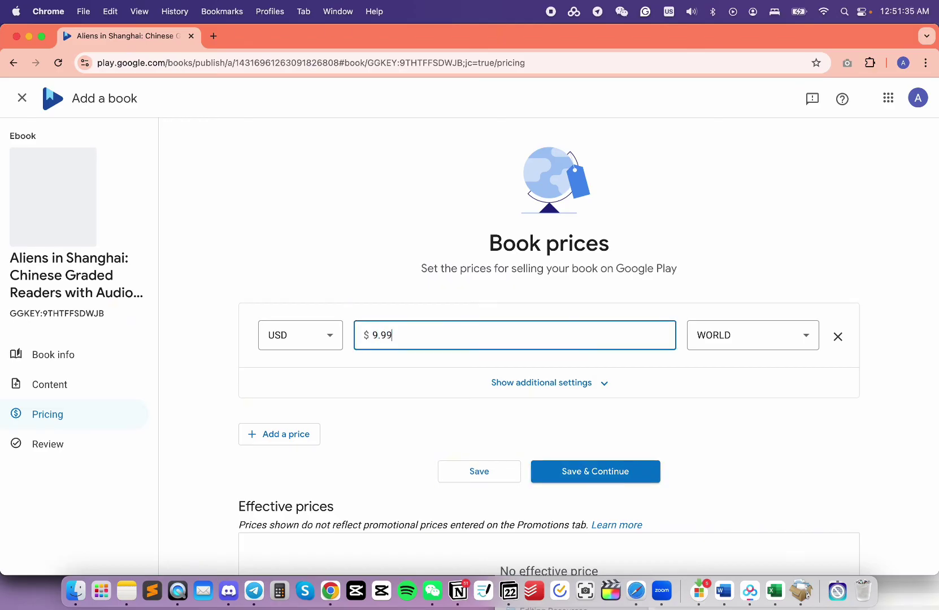
{"action": "left_click", "coordinate": [571, 308]}
Examine the available currencies and sales regions for the price while keeping USD and WORLD
{"action": "left_click", "coordinate": [314, 335]}
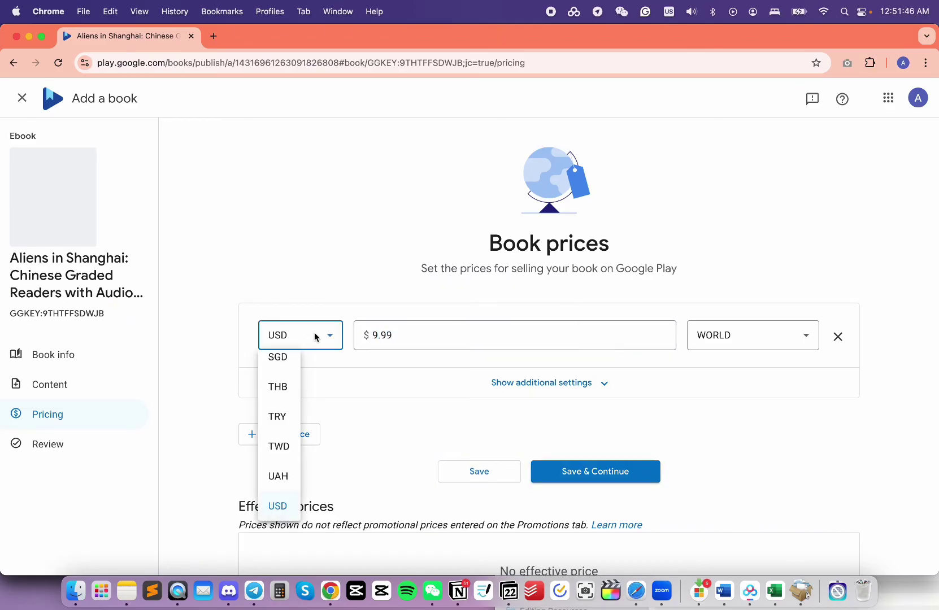
{"action": "left_click", "coordinate": [316, 336]}
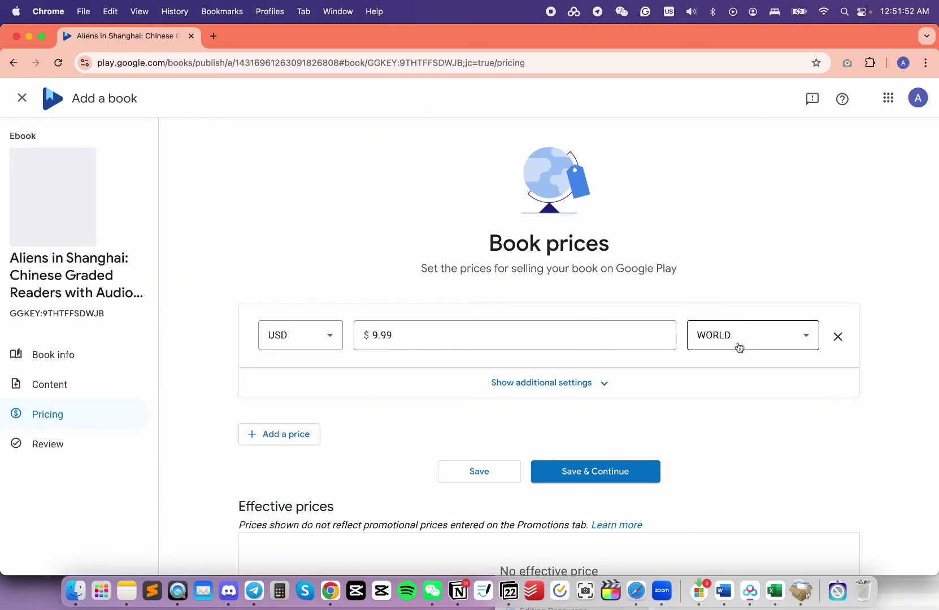
{"action": "left_click", "coordinate": [763, 344]}
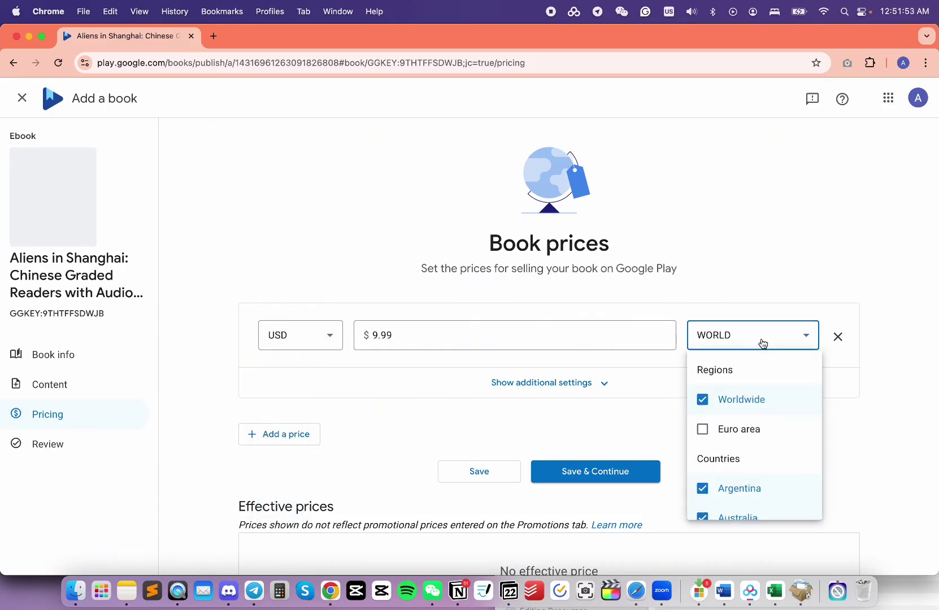
{"action": "scroll", "coordinate": [782, 402], "scroll_direction": "down", "scroll_amount": 1}
{"action": "scroll", "coordinate": [782, 402], "scroll_direction": "up", "scroll_amount": 1}
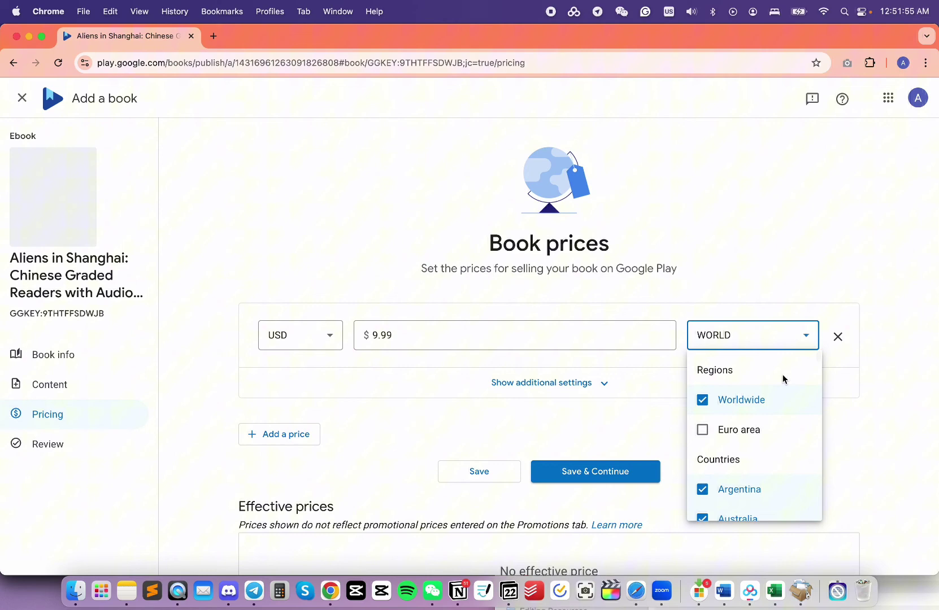
{"action": "left_click", "coordinate": [773, 306]}
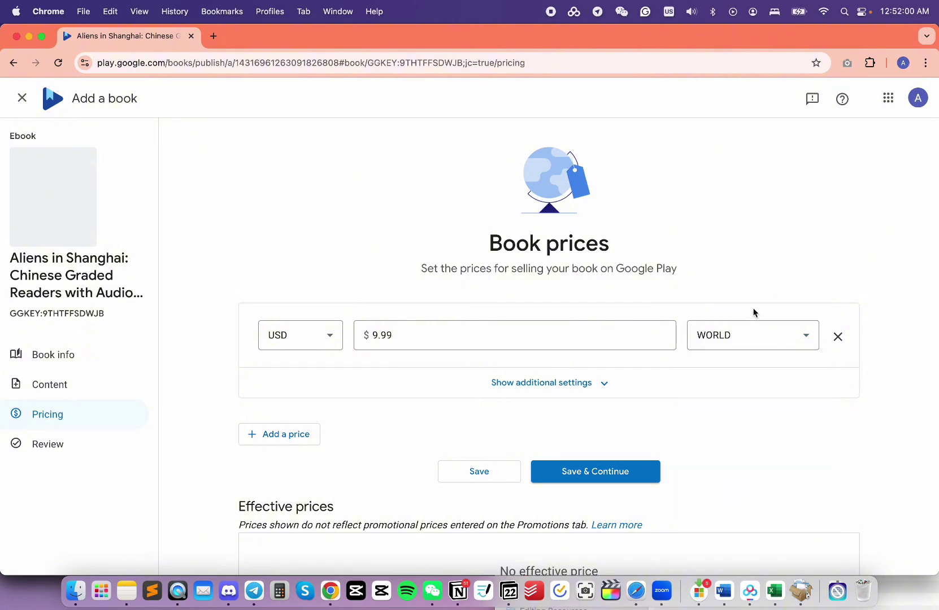
Check the price's tax and effective date settings without changing them, and save the pricing to continue to the review
{"action": "scroll", "coordinate": [592, 320], "scroll_direction": "down", "scroll_amount": 3}
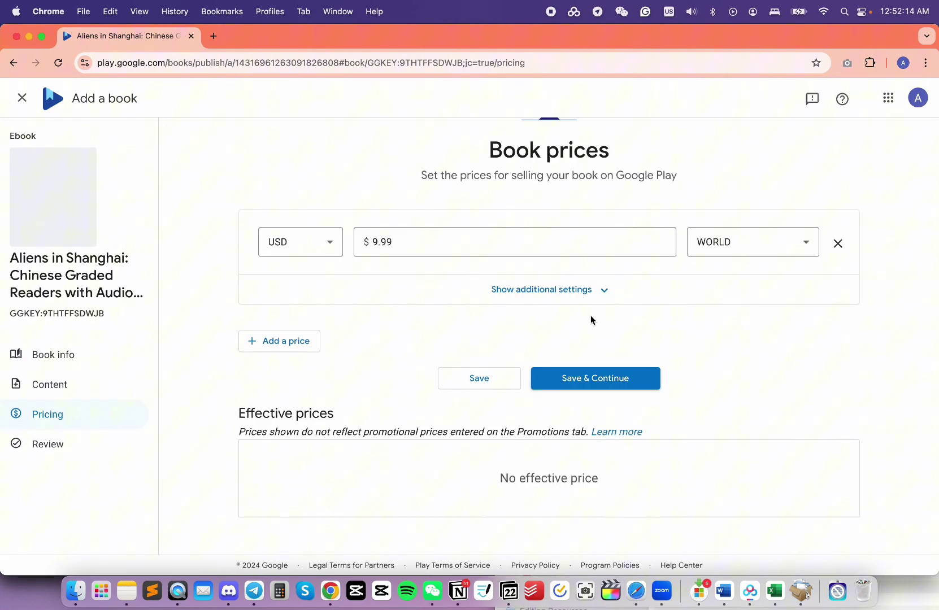
{"action": "left_click", "coordinate": [581, 298]}
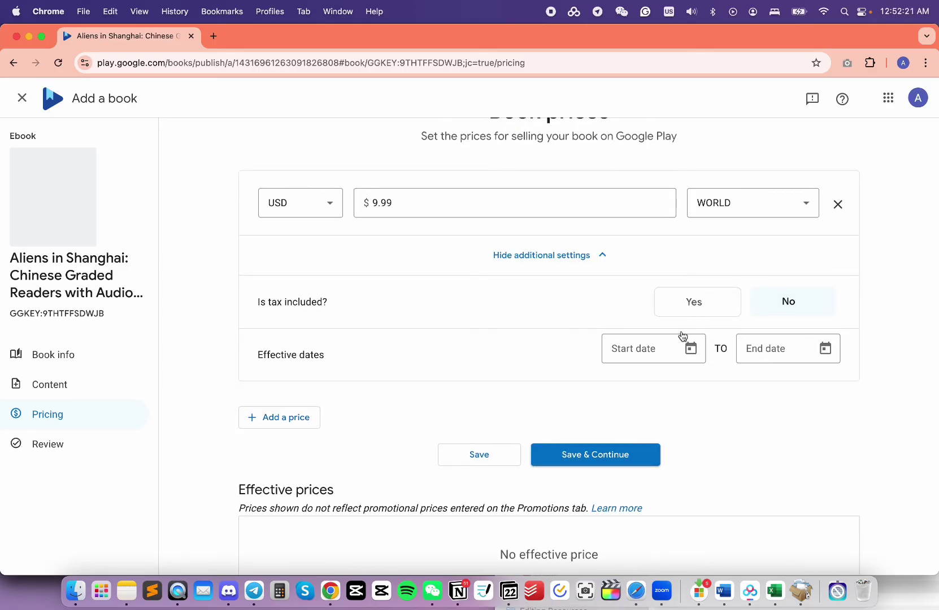
{"action": "left_click", "coordinate": [578, 261]}
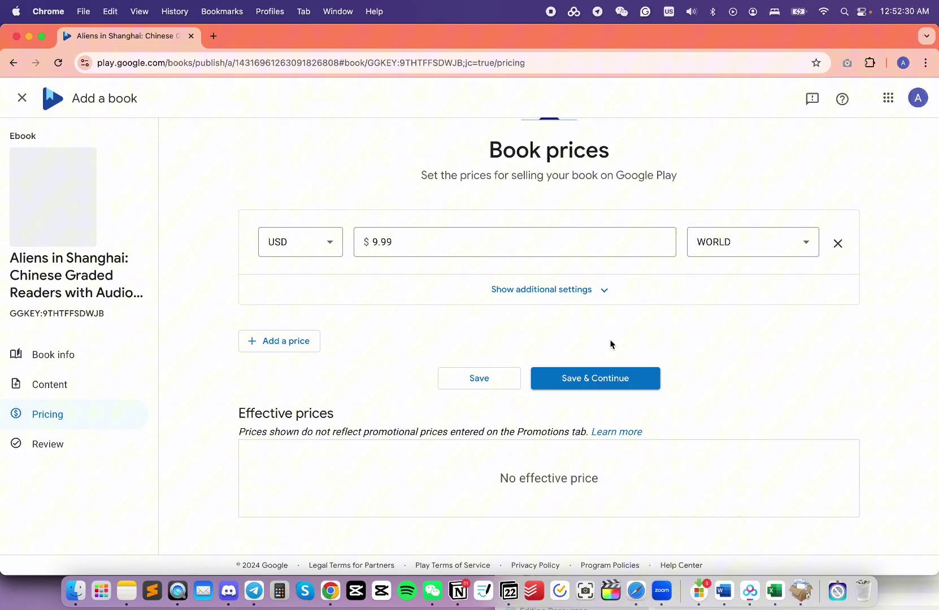
{"action": "left_click", "coordinate": [616, 384]}
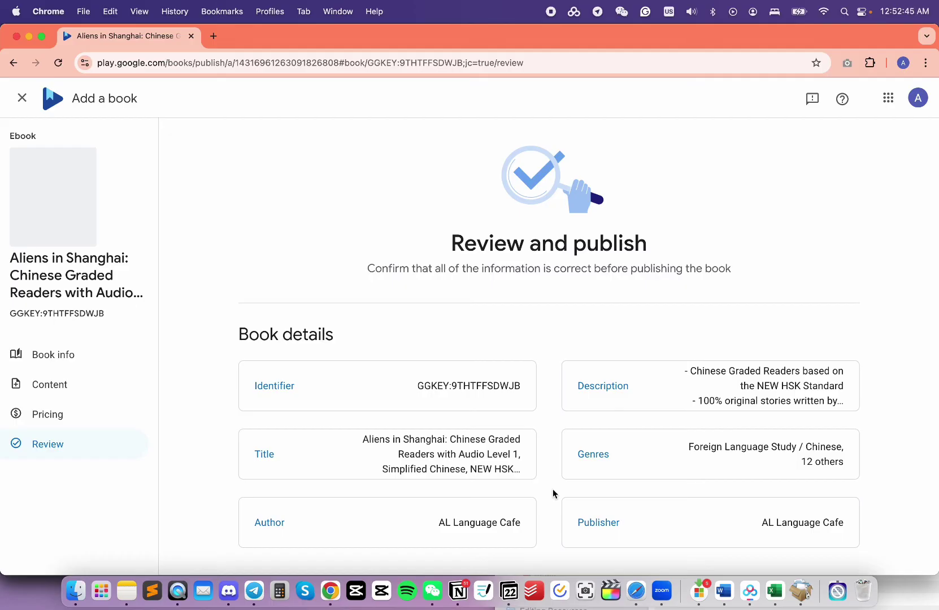
Check the book's review summary and the status of its uploaded files, and publish the book
{"action": "scroll", "coordinate": [552, 493], "scroll_direction": "down", "scroll_amount": 7}
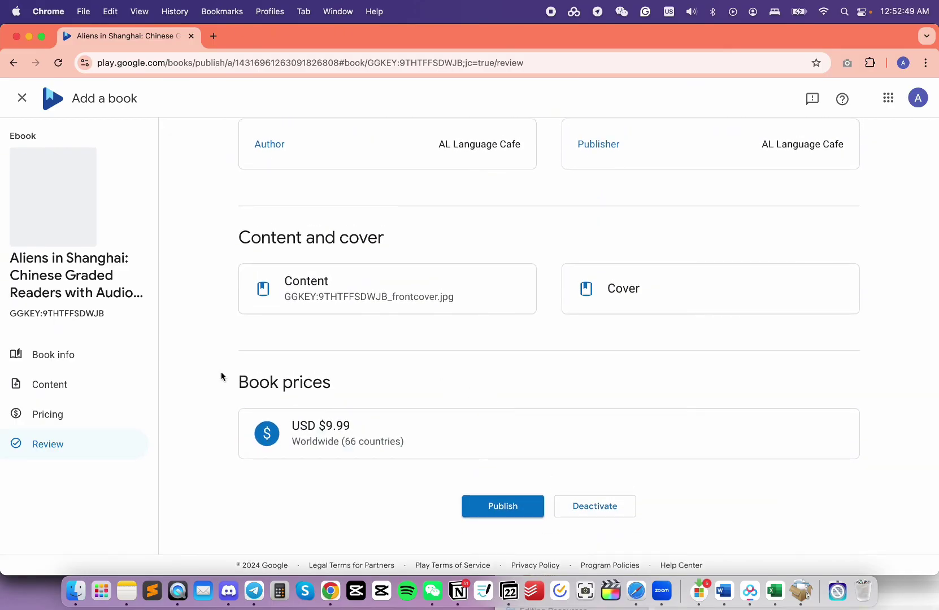
{"action": "left_click", "coordinate": [128, 386]}
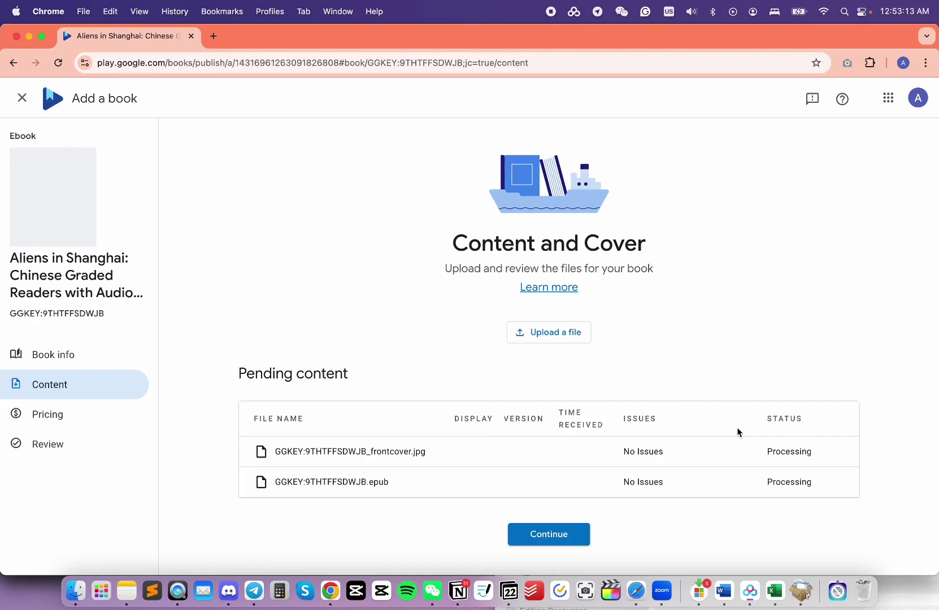
{"action": "left_click", "coordinate": [125, 449]}
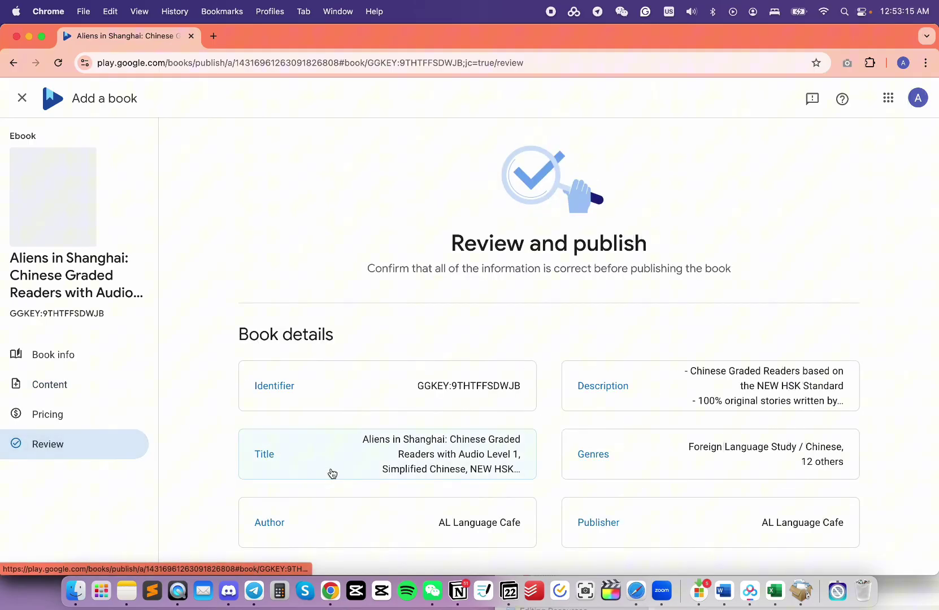
{"action": "scroll", "coordinate": [518, 486], "scroll_direction": "down", "scroll_amount": 7}
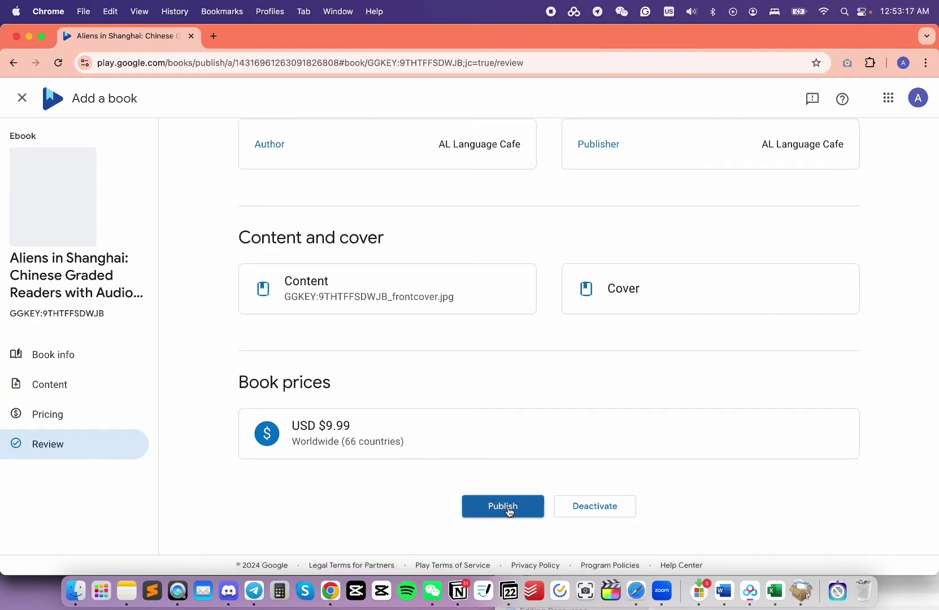
{"action": "left_click", "coordinate": [508, 507]}
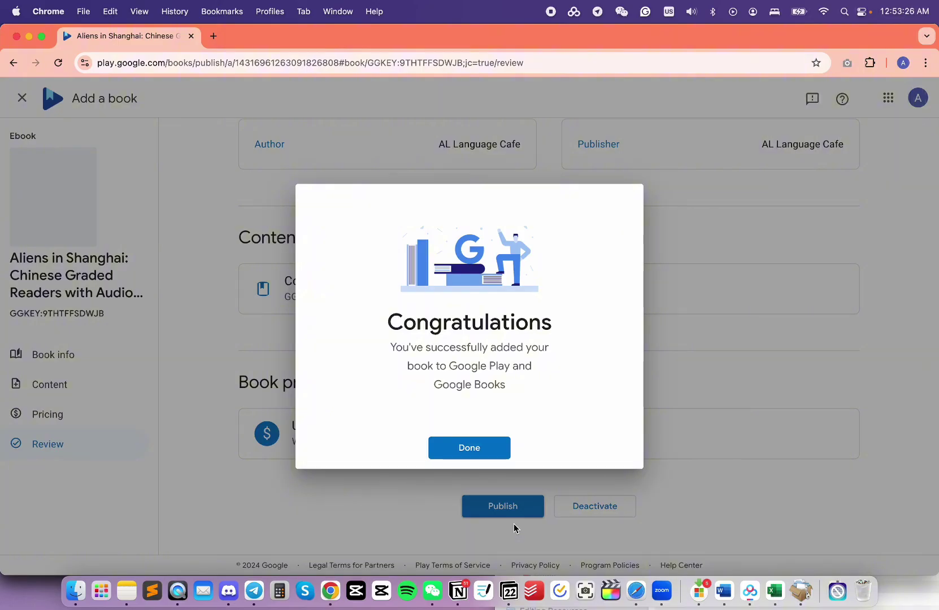
{"action": "left_click", "coordinate": [505, 448]}
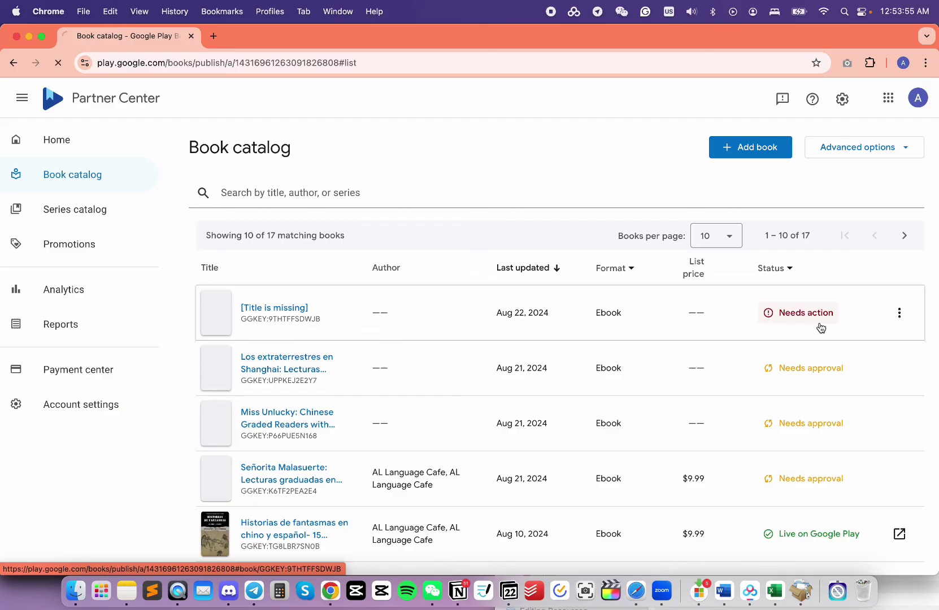
Refresh the book catalog, check the content files of the newly published book, and close the book
{"action": "key", "text": "super+r"}
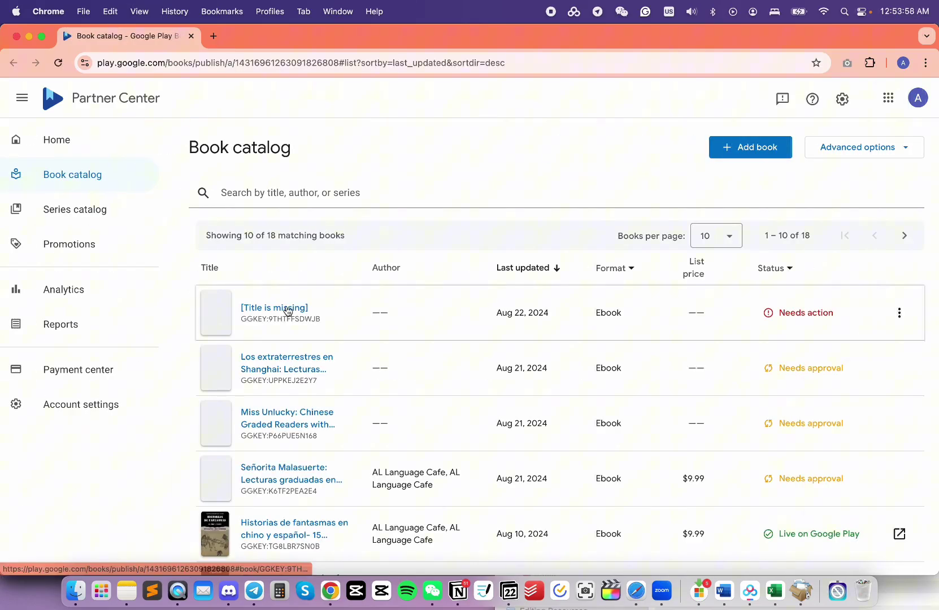
{"action": "left_click", "coordinate": [287, 309]}
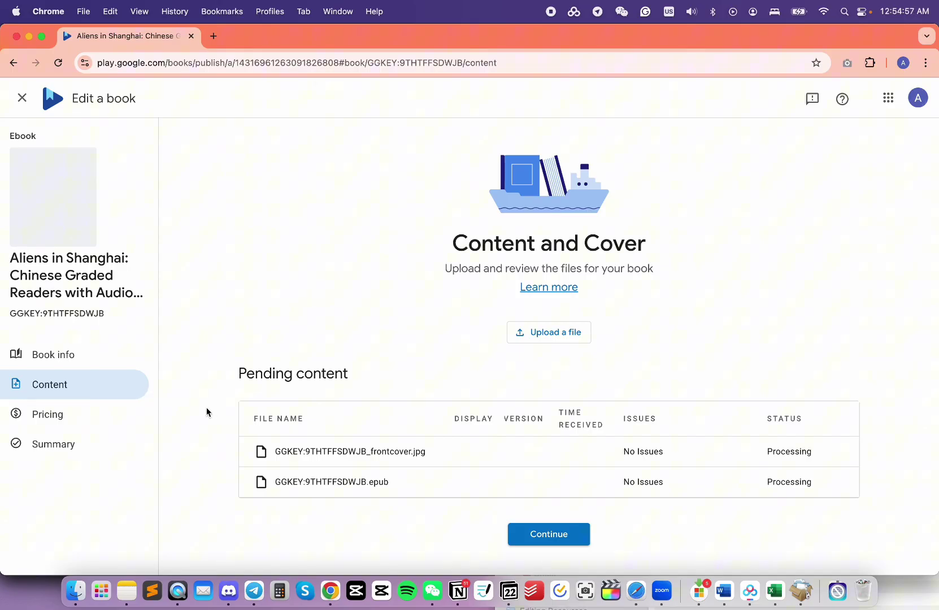
{"action": "left_click", "coordinate": [22, 101]}
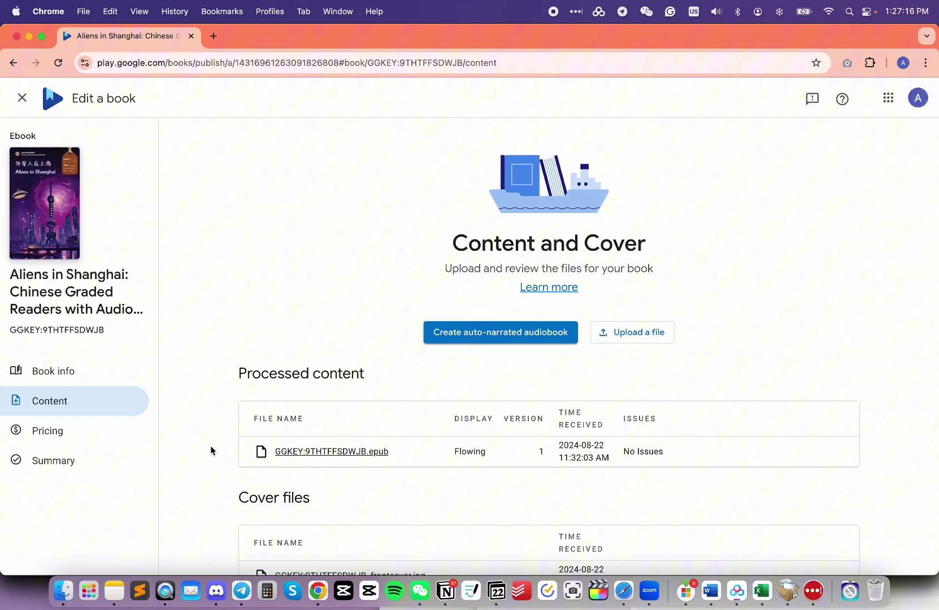
Examine the book's processed content and cover files for issues, and open its book info
{"action": "scroll", "coordinate": [211, 450], "scroll_direction": "down", "scroll_amount": 3}
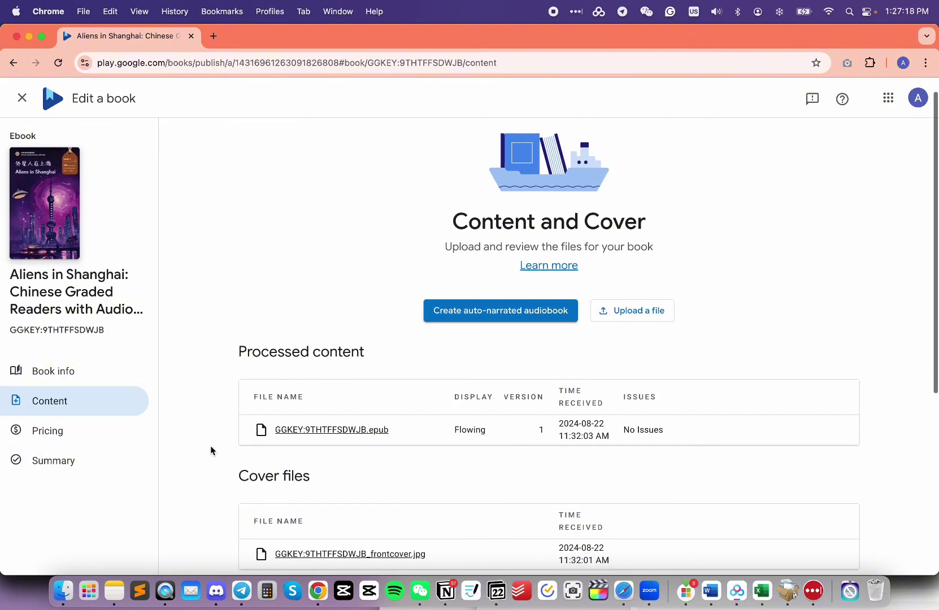
{"action": "scroll", "coordinate": [210, 450], "scroll_direction": "down", "scroll_amount": 1}
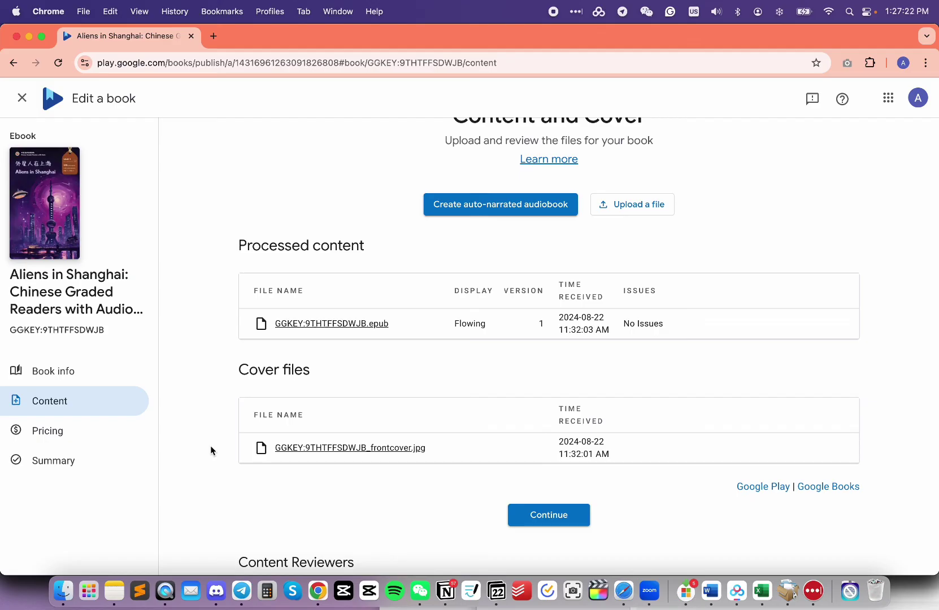
{"action": "scroll", "coordinate": [211, 450], "scroll_direction": "down", "scroll_amount": 1}
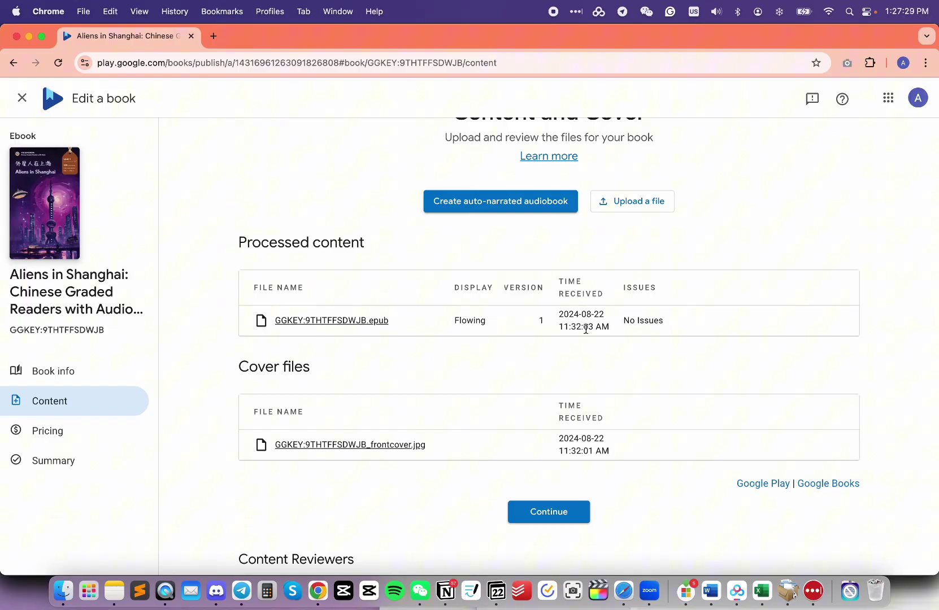
{"action": "scroll", "coordinate": [586, 328], "scroll_direction": "down", "scroll_amount": 1}
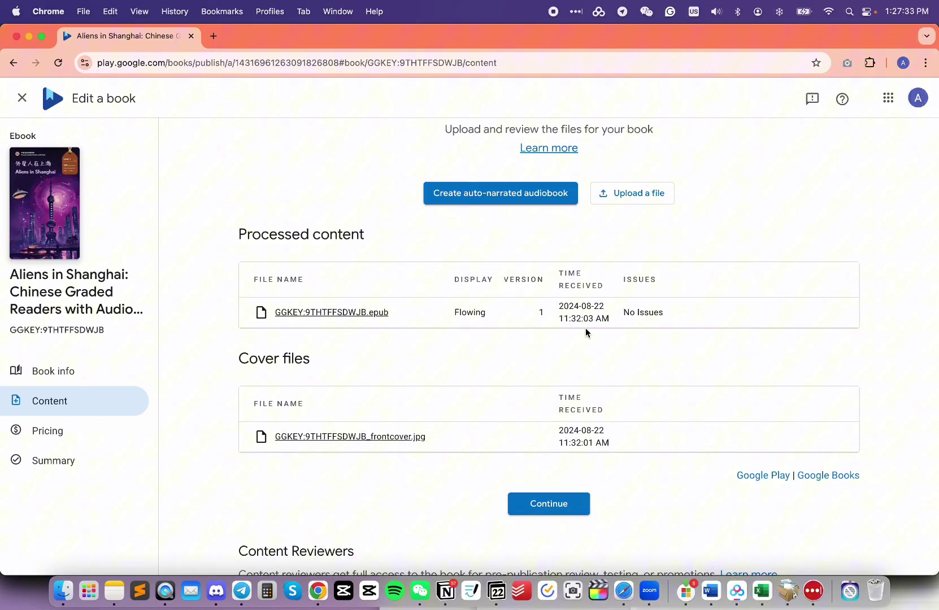
{"action": "scroll", "coordinate": [585, 328], "scroll_direction": "up", "scroll_amount": 1}
{"action": "left_click", "coordinate": [49, 208]}
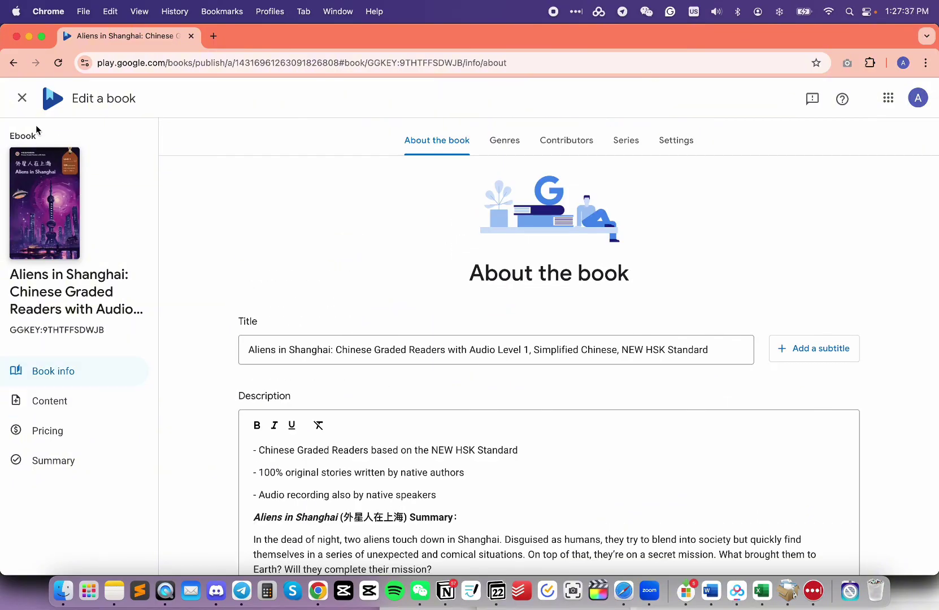
Check the book's publication status in its summary, and open its Google Play and Google Books pages in new browser tabs
{"action": "left_click", "coordinate": [59, 472]}
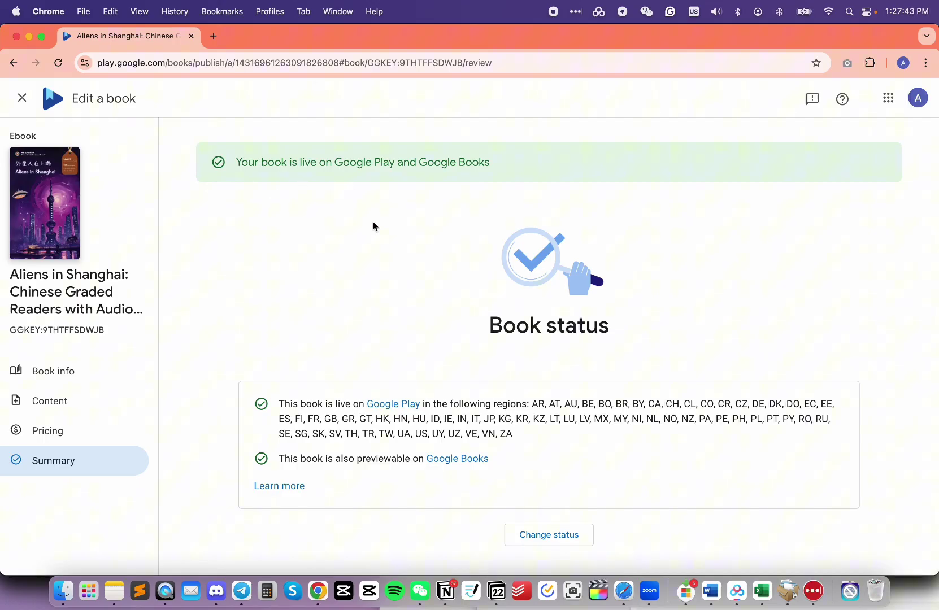
{"action": "scroll", "coordinate": [381, 252], "scroll_direction": "down", "scroll_amount": 4}
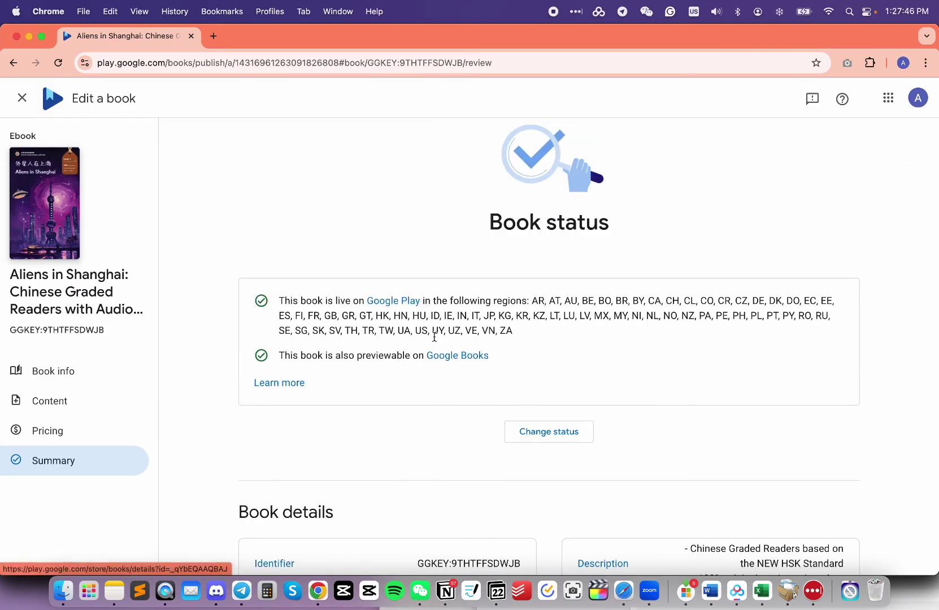
{"action": "left_click", "coordinate": [415, 306], "text": "super"}
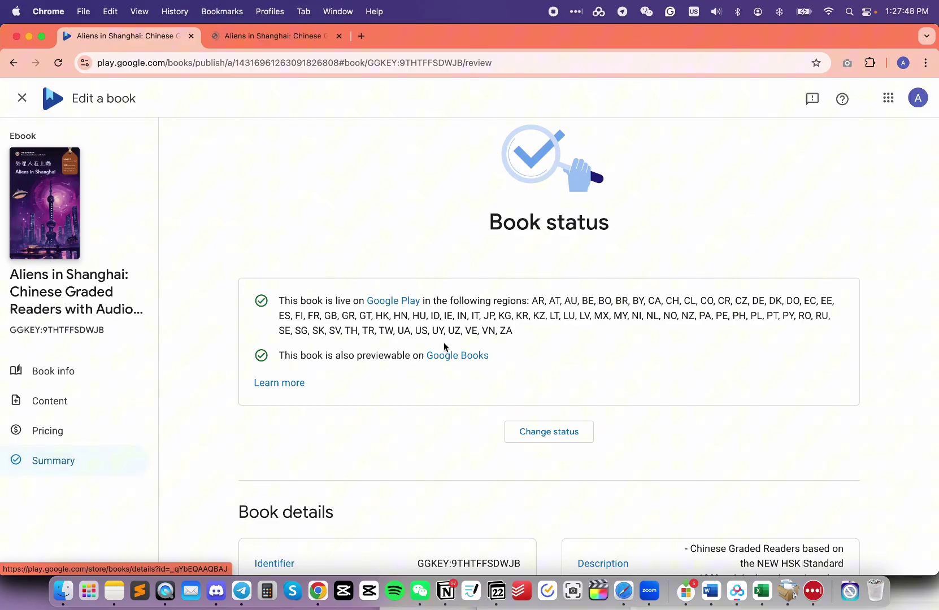
{"action": "left_click", "coordinate": [451, 356], "text": "super"}
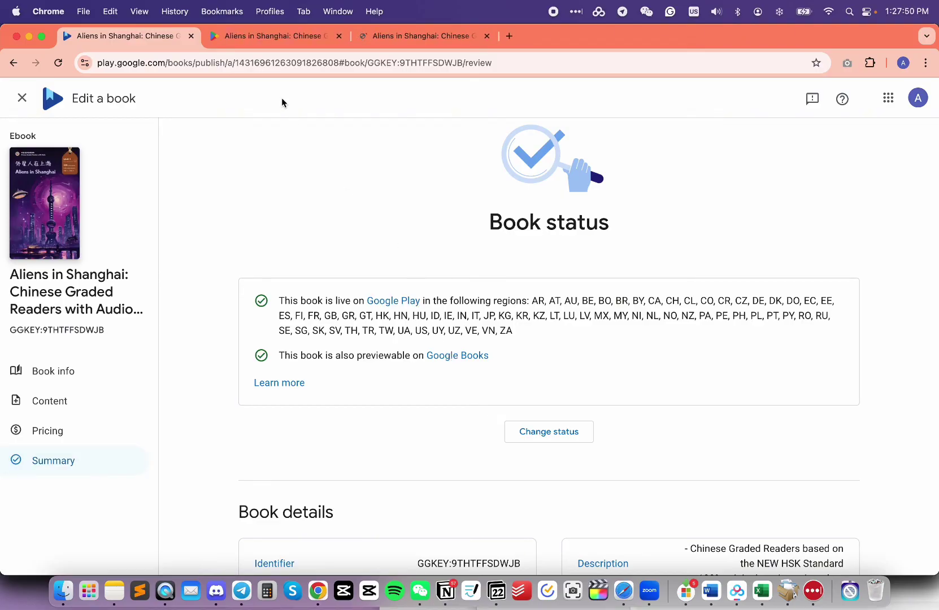